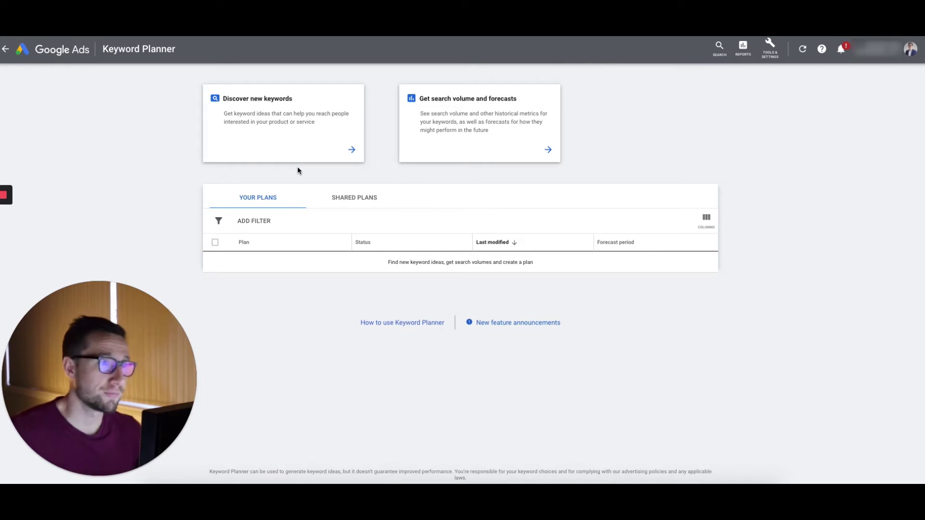
Step: Open the Discover new keywords form, which starts with keywords for English and Australia
left_click(770, 48)
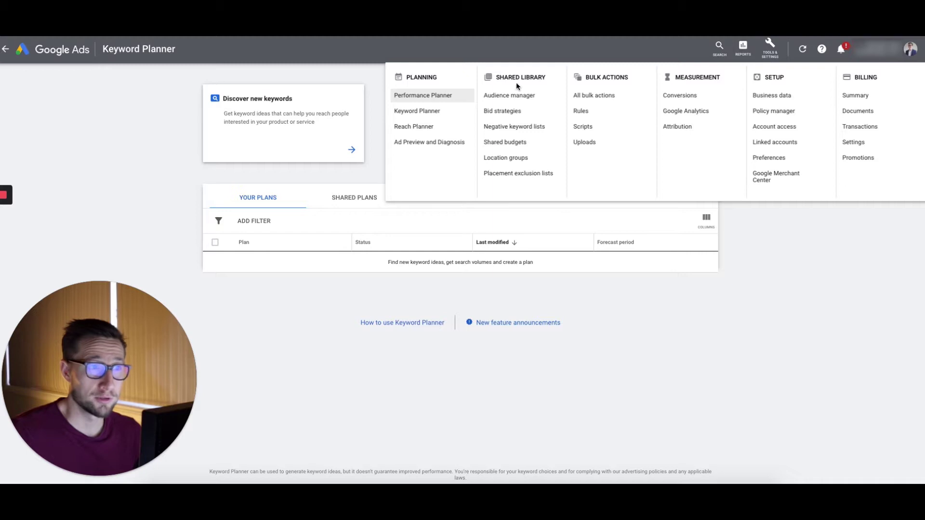
left_click(167, 159)
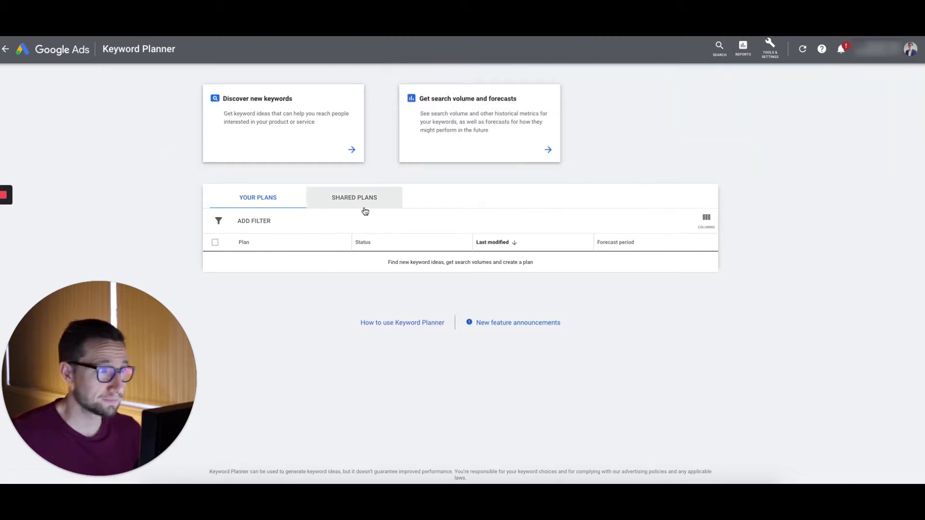
left_click(338, 147)
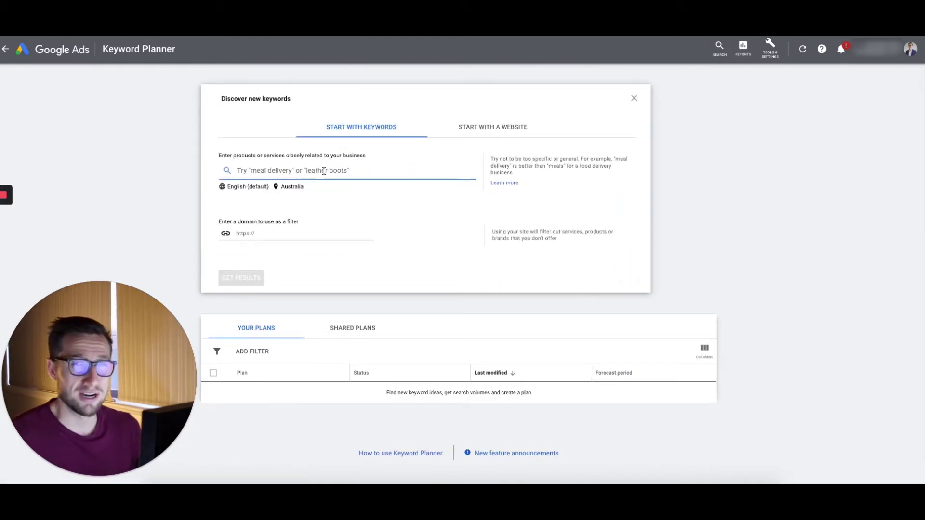
Step: After previewing Start with a website, enter gardening, plants, seeds and pruning as seed chips, then remove pruning
left_click(477, 127)
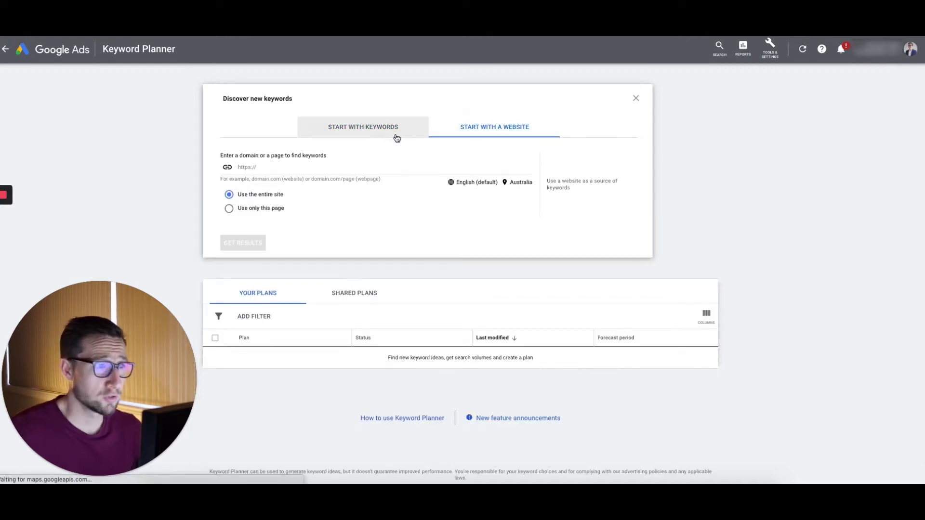
left_click(293, 167)
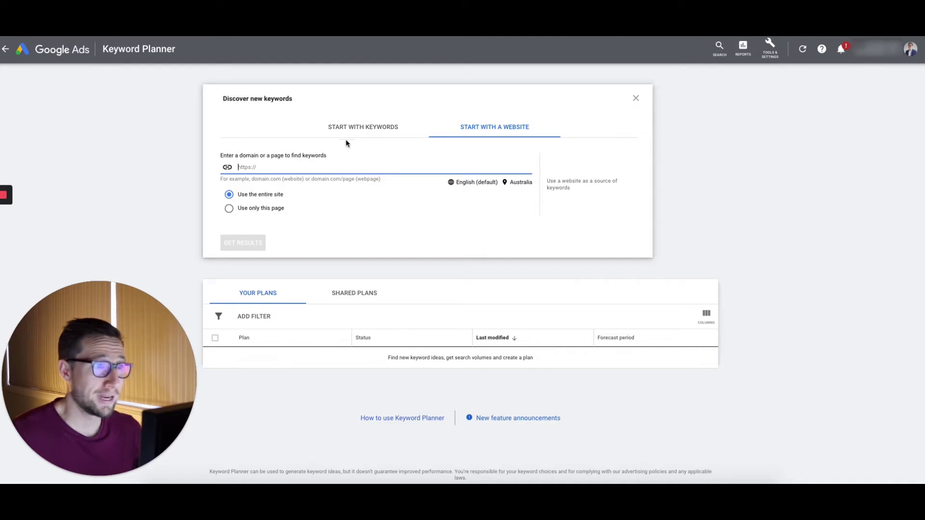
left_click(368, 131)
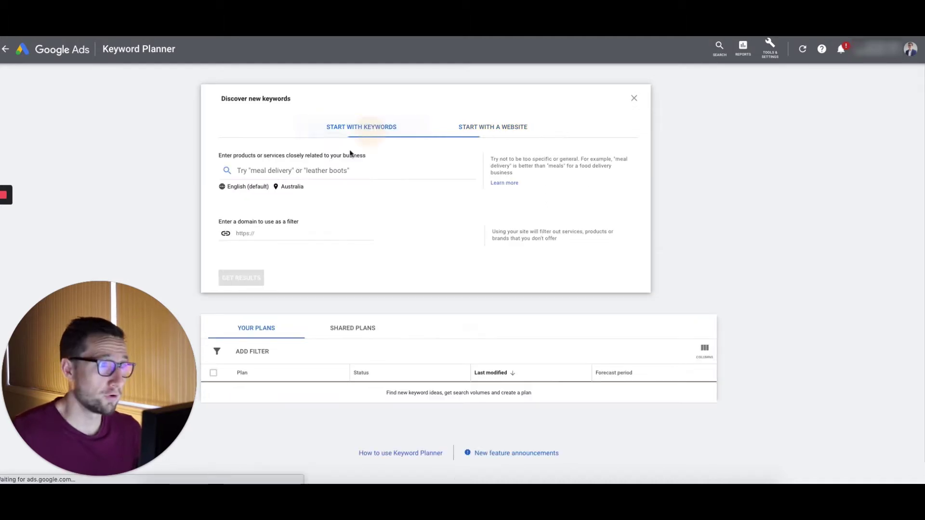
left_click(288, 173)
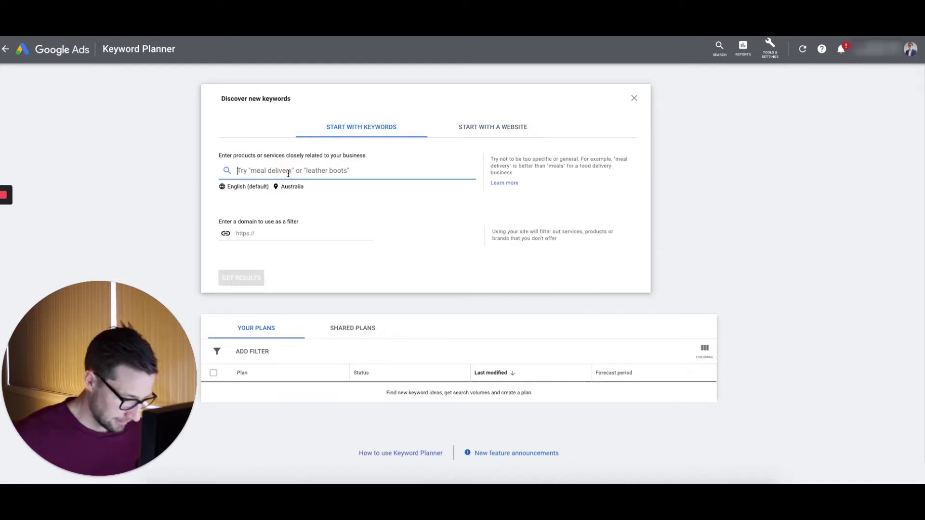
type("gardening tools")
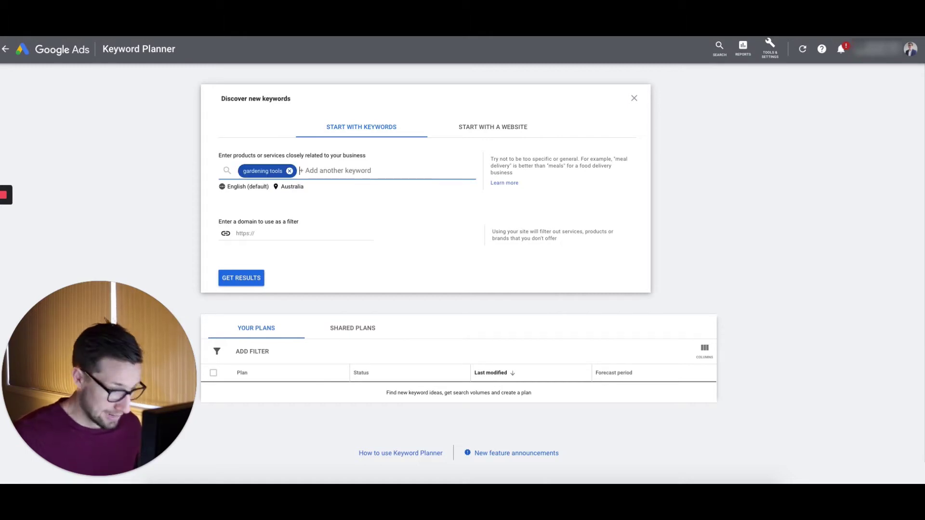
type("gardeni")
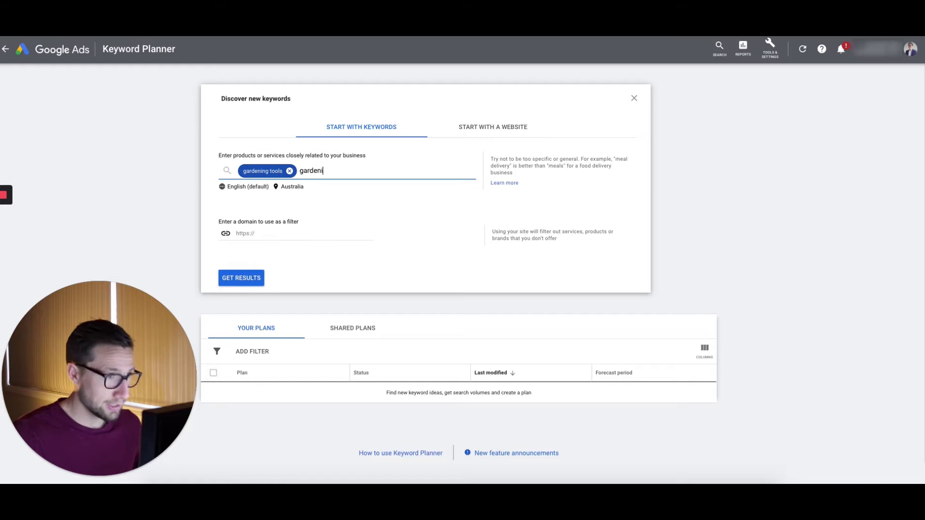
type("ng,plants,se")
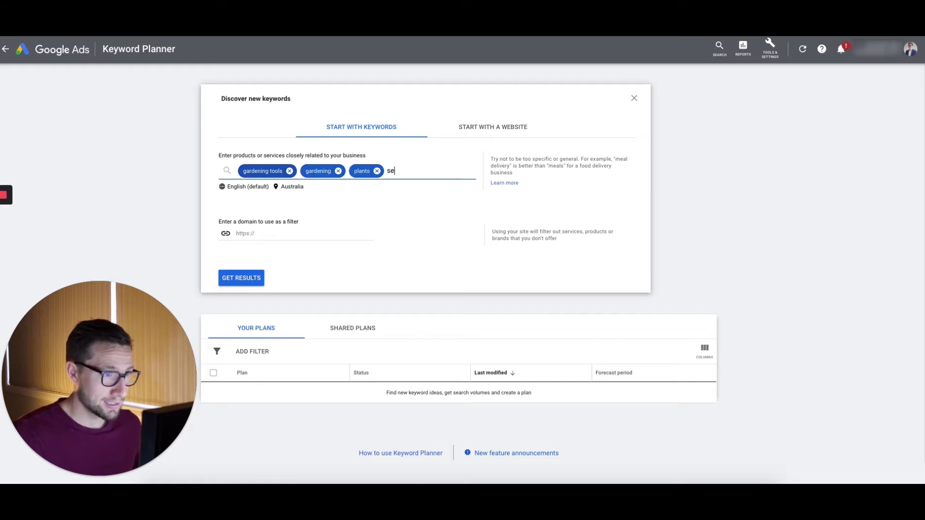
type("eds,")
type("pr")
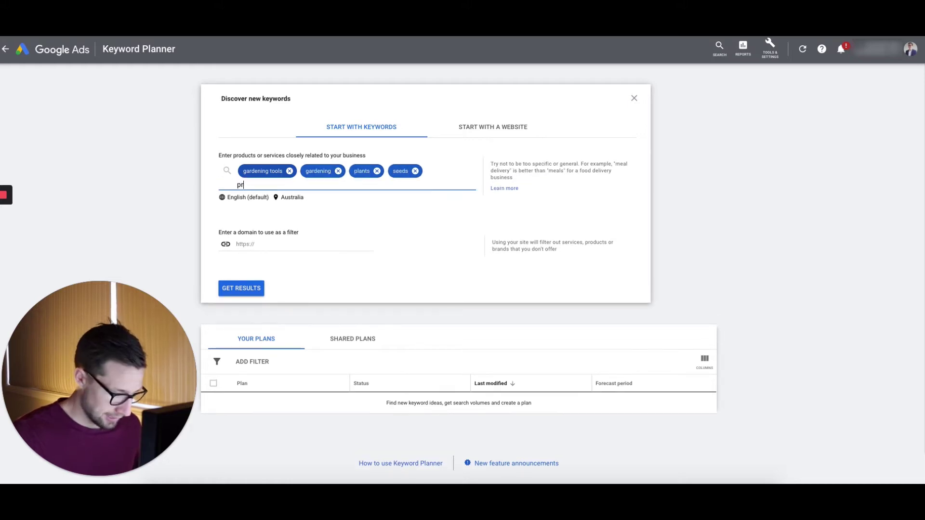
type("uning,")
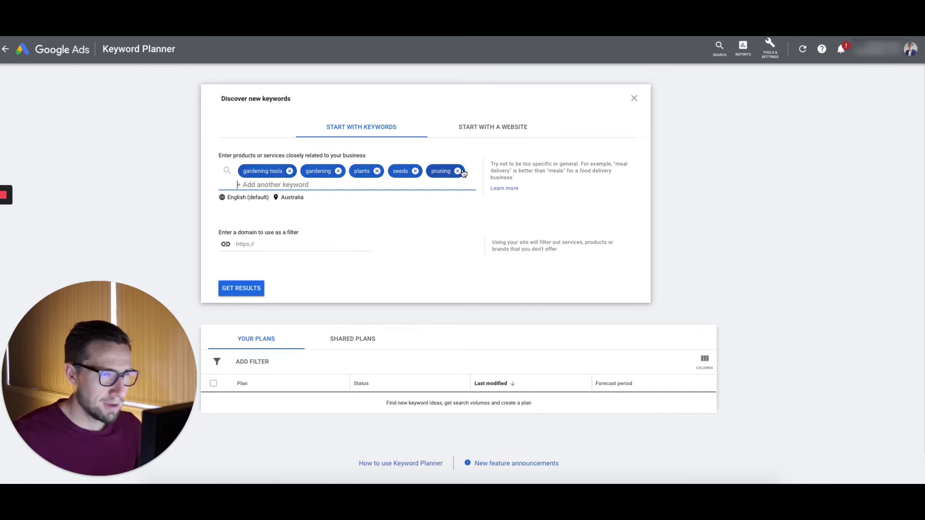
left_click(457, 171)
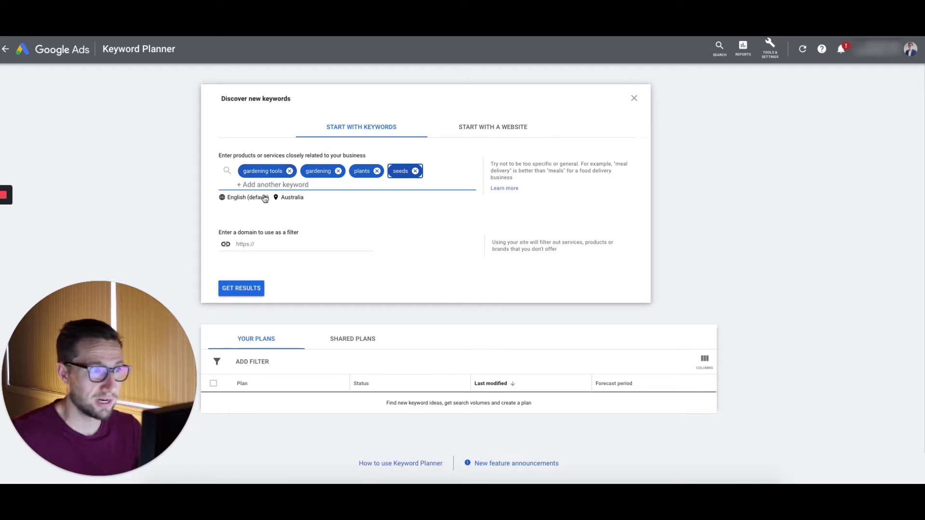
Step: Generate keyword ideas and highlight the monthly searches for gardening tools, gardening and plants
left_click(241, 287)
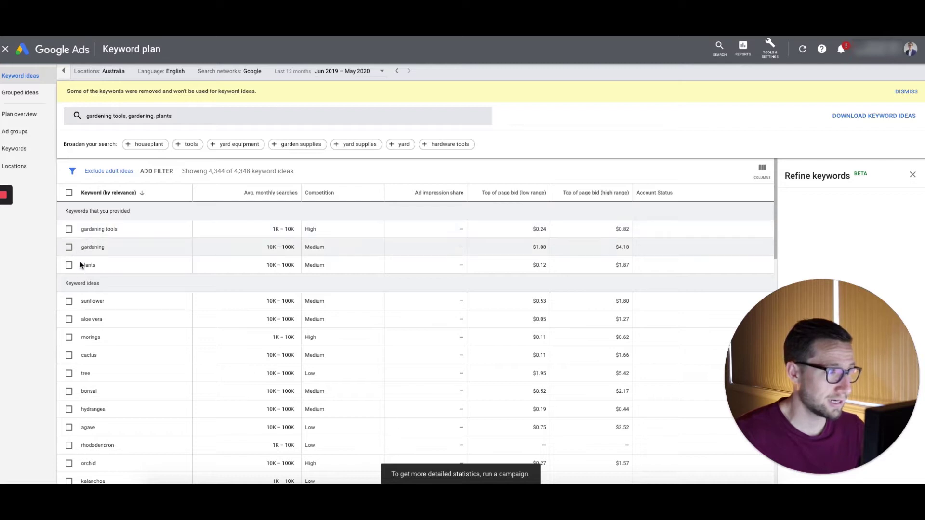
left_click(105, 266)
left_click_drag(277, 227, 308, 231)
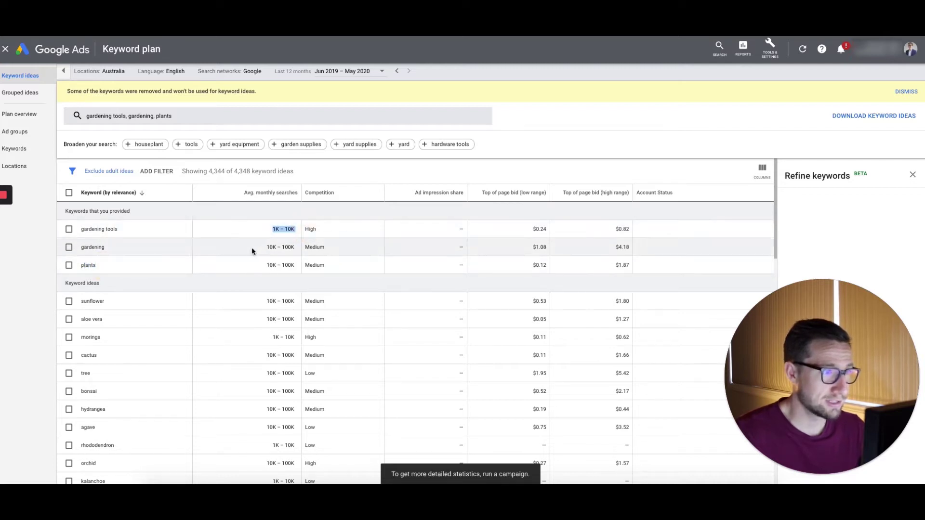
mouse_move(252, 250)
left_mouse_down()
mouse_move(310, 245)
mouse_move(268, 248)
left_mouse_up()
left_click(268, 246)
left_click(289, 246)
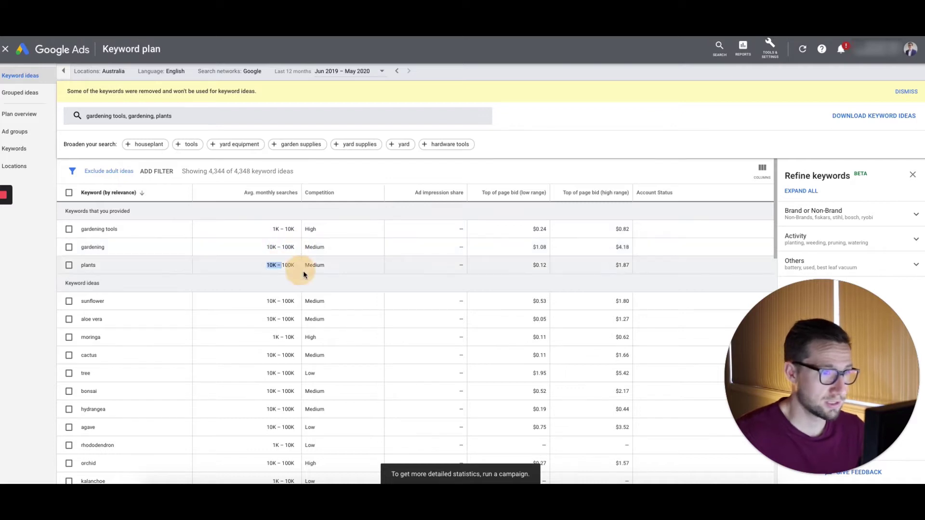
Step: Scroll through the 4,344 keyword ideas and reopen the seed keywords for editing
scroll(258, 278, "down", 5)
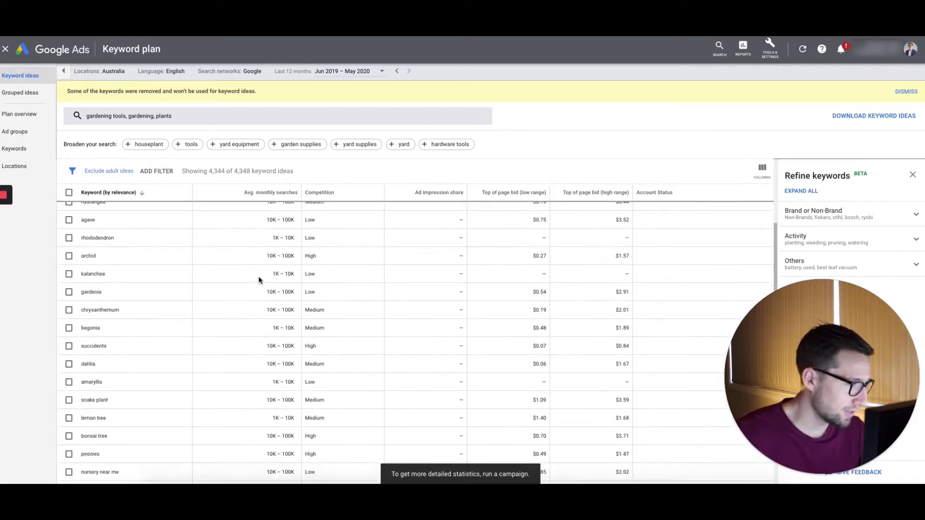
scroll(259, 279, "down", 10)
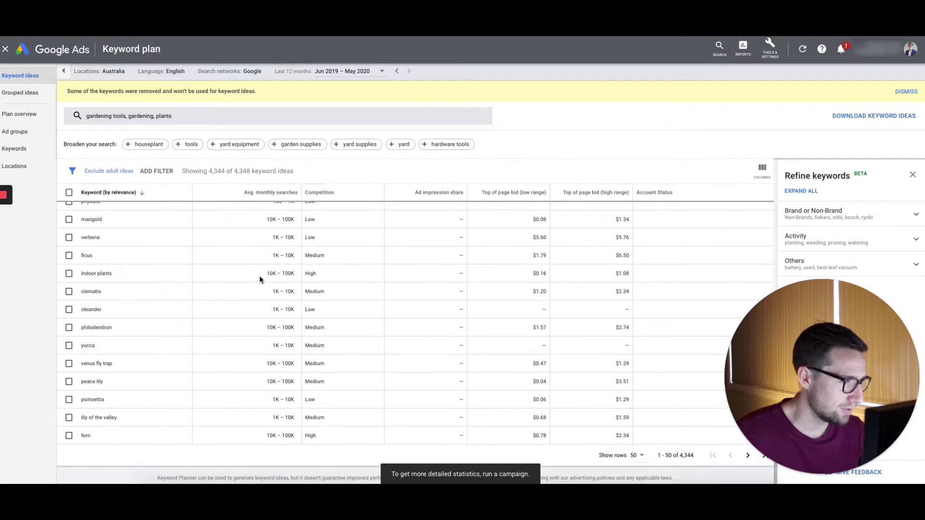
scroll(260, 279, "up", 15)
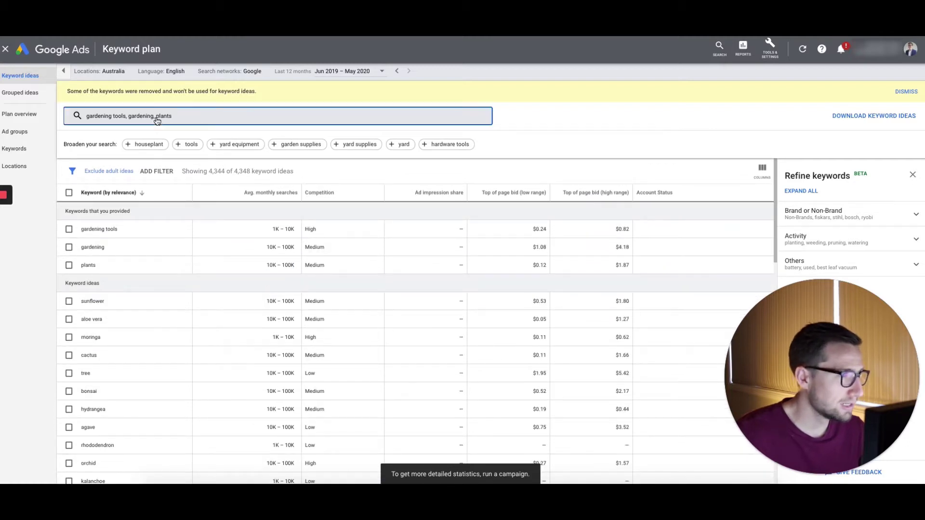
left_click(147, 117)
left_click(197, 139)
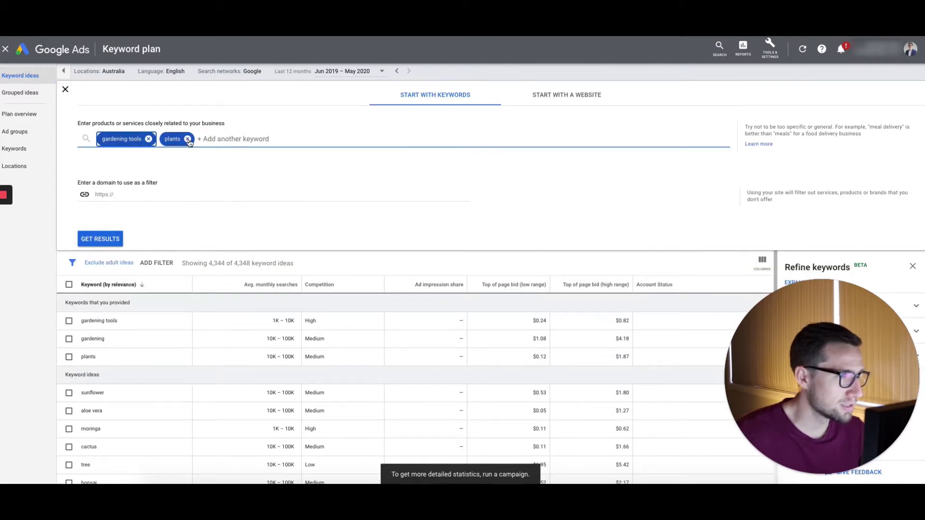
left_click(188, 139)
left_click(100, 239)
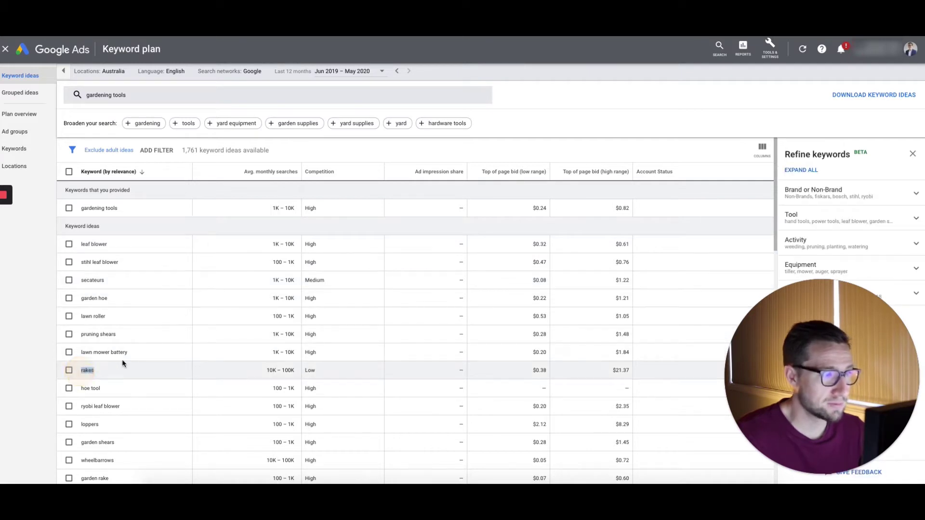
left_click_drag(129, 353, 77, 353)
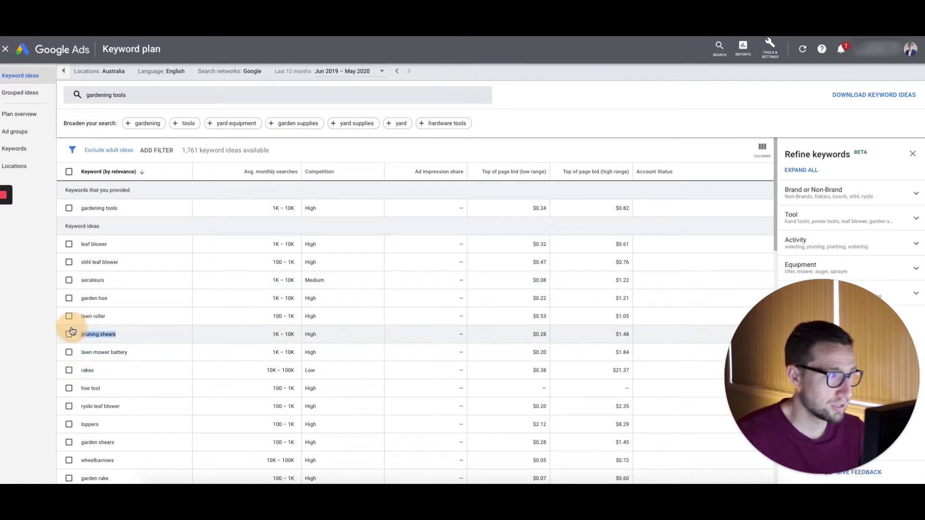
left_click_drag(125, 207, 78, 208)
left_click_drag(263, 209, 379, 217)
left_click_drag(592, 208, 650, 219)
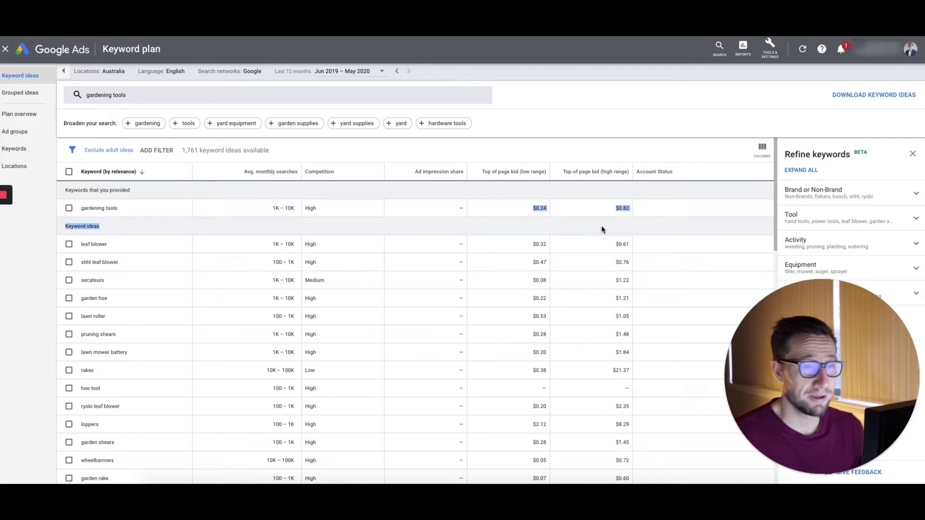
left_click(530, 211)
left_click_drag(530, 211, 626, 212)
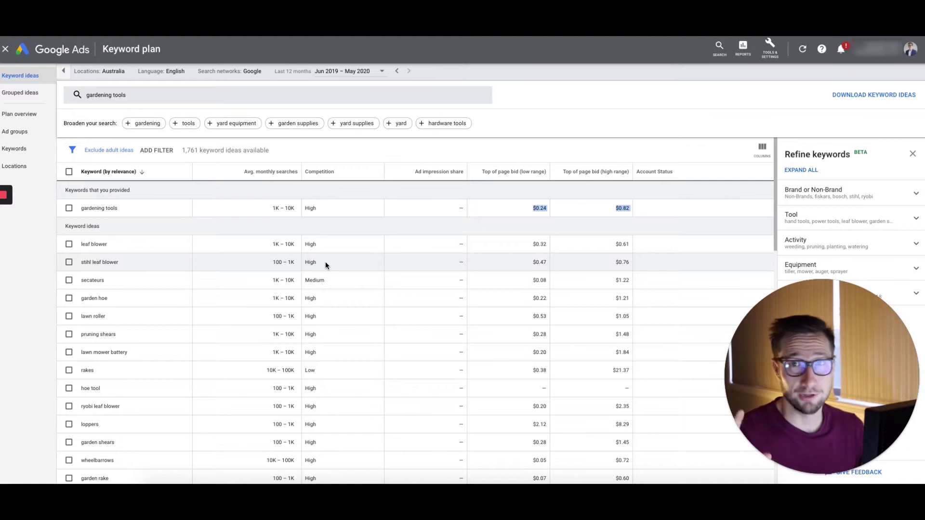
scroll(126, 261, "down", 1)
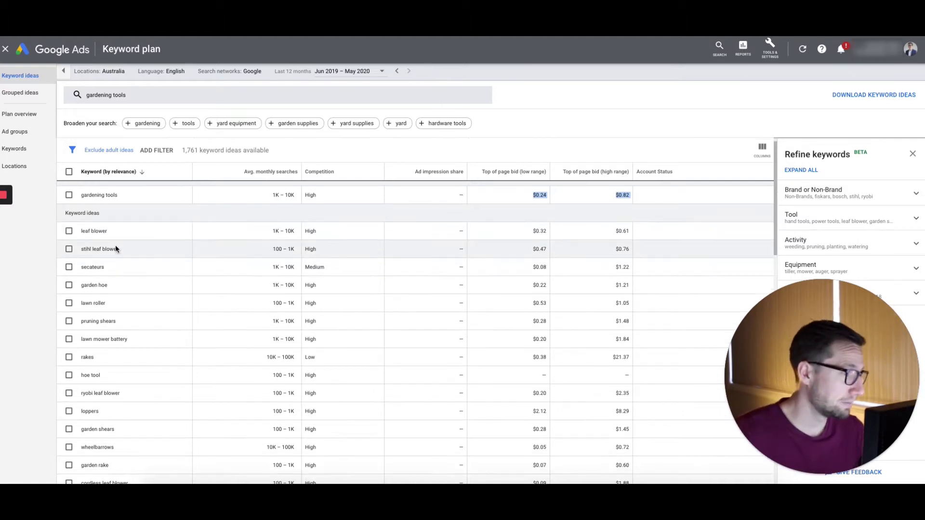
triple_click(106, 233)
scroll(101, 299, "down", 3)
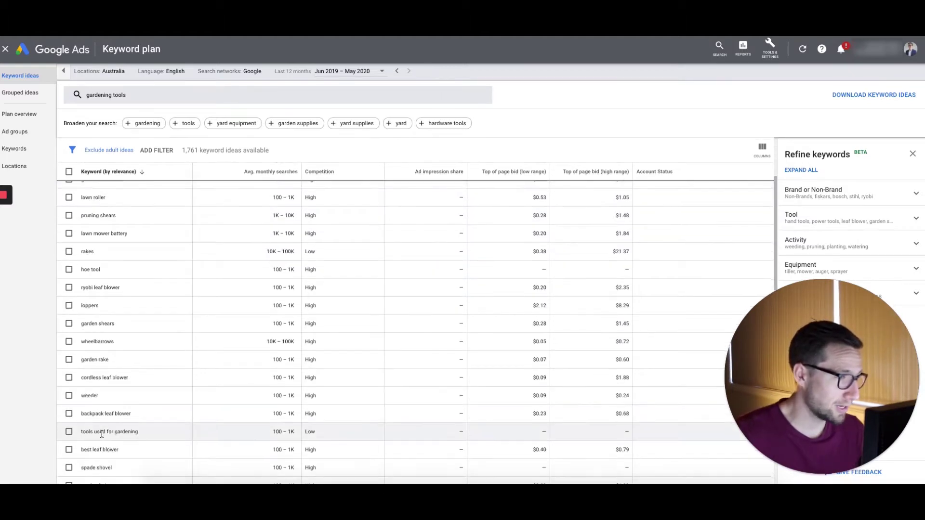
scroll(117, 401, "up", 3)
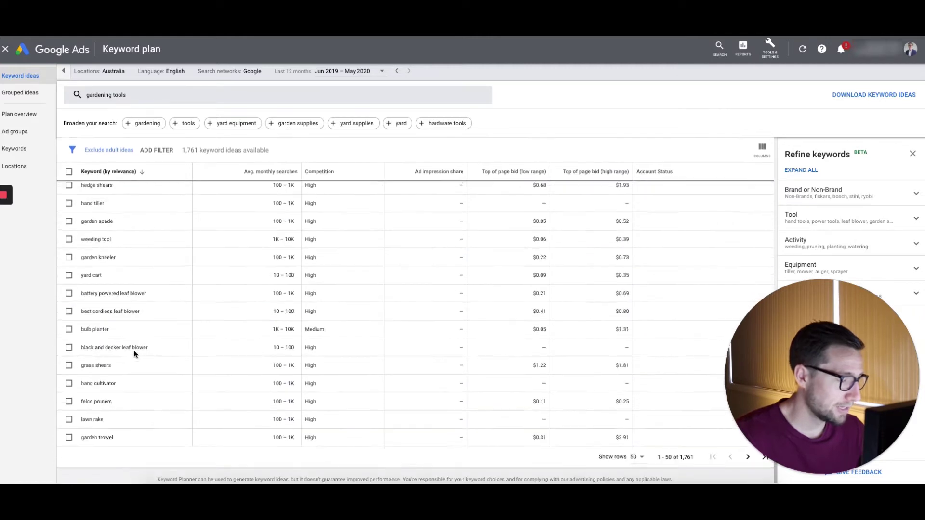
Step: Sort the 1,761 gardening tools ideas by Avg. monthly searches descending, with leaf blower near the top
left_click(281, 172)
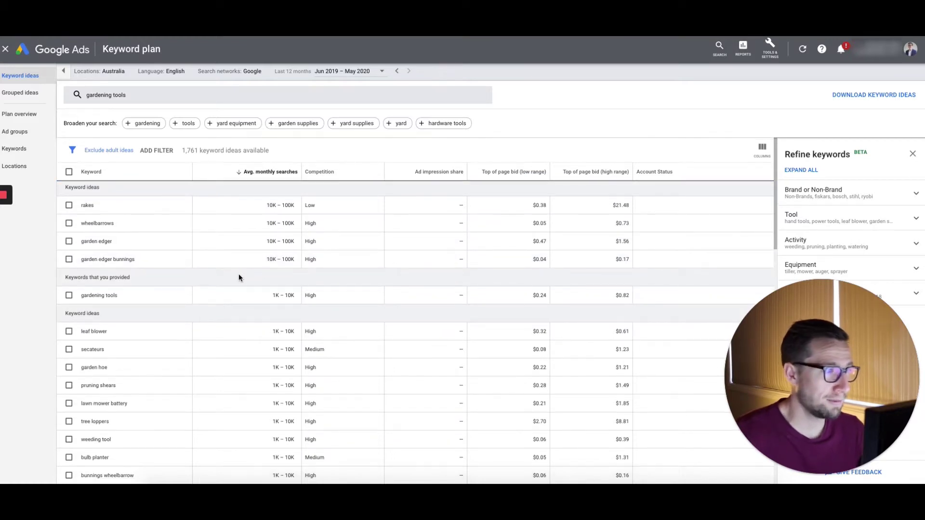
scroll(268, 270, "down", 2)
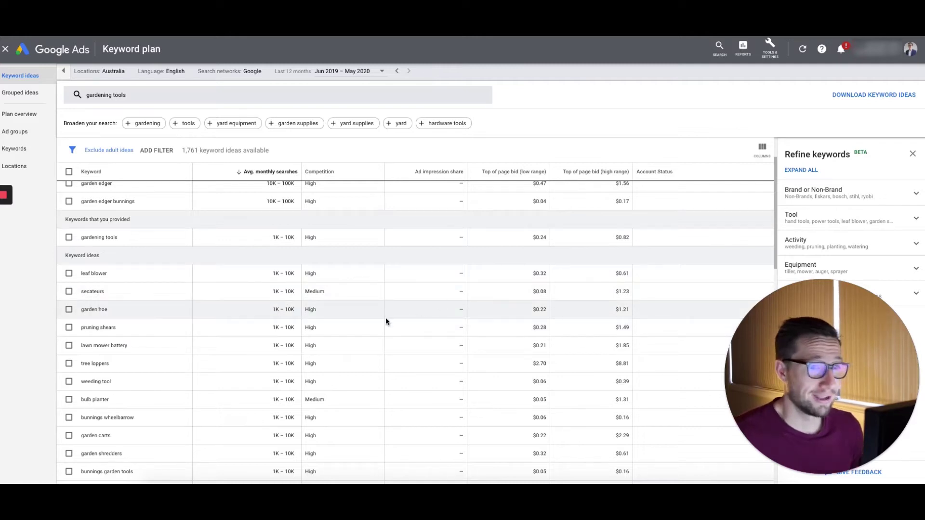
left_click_drag(780, 352, 609, 171)
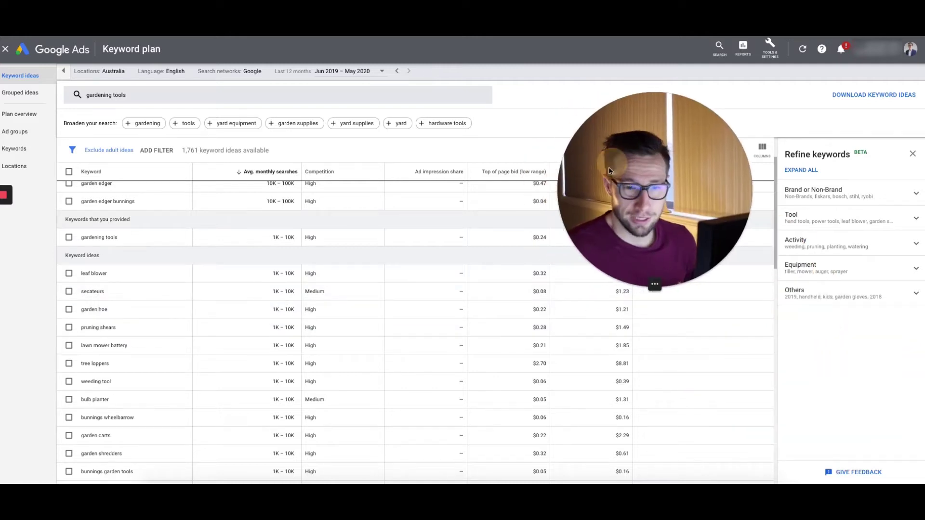
left_click(69, 274)
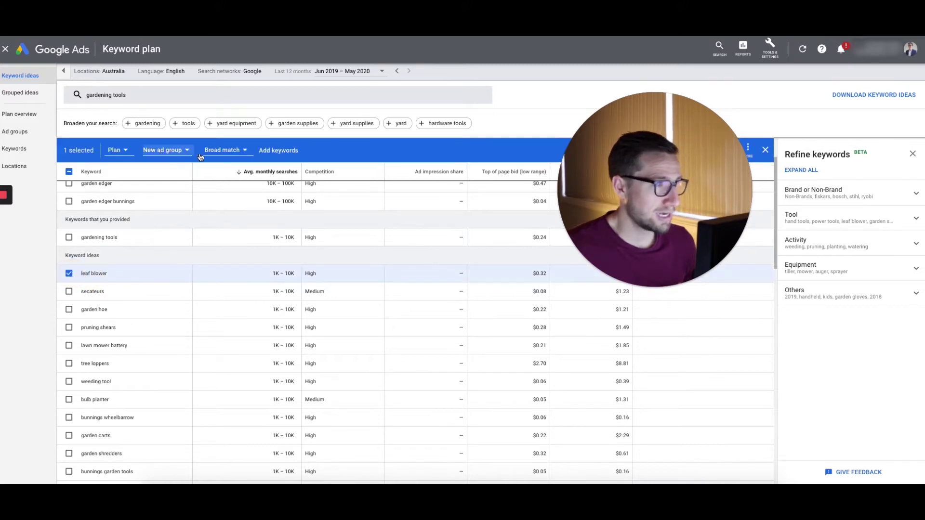
left_click(107, 277)
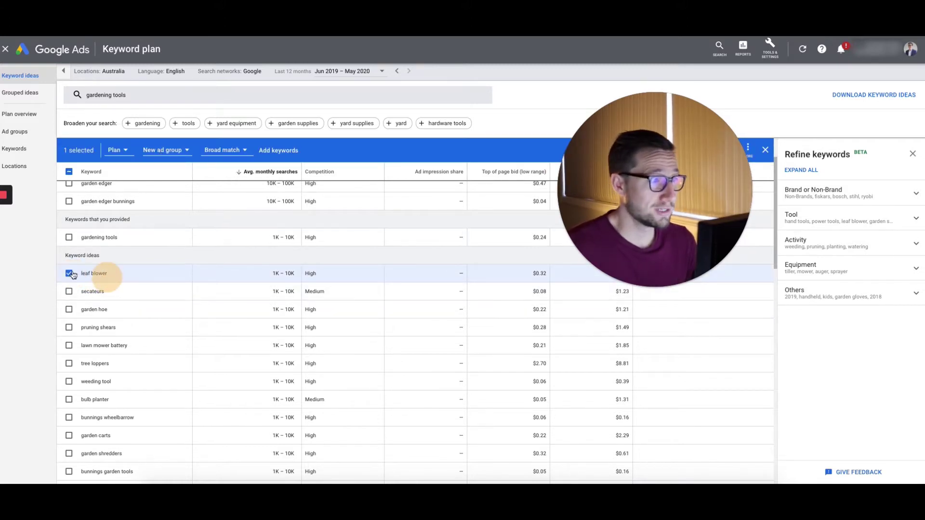
left_click(69, 273)
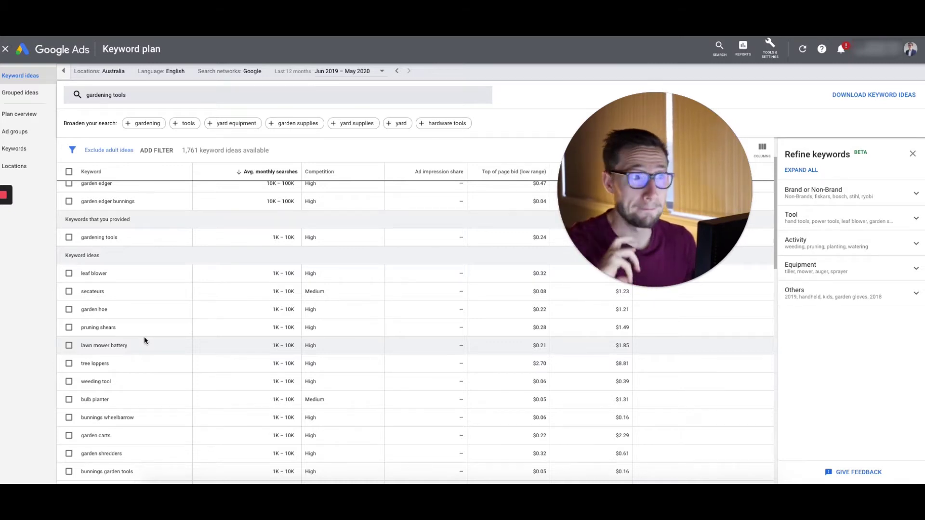
scroll(153, 293, "up", 1)
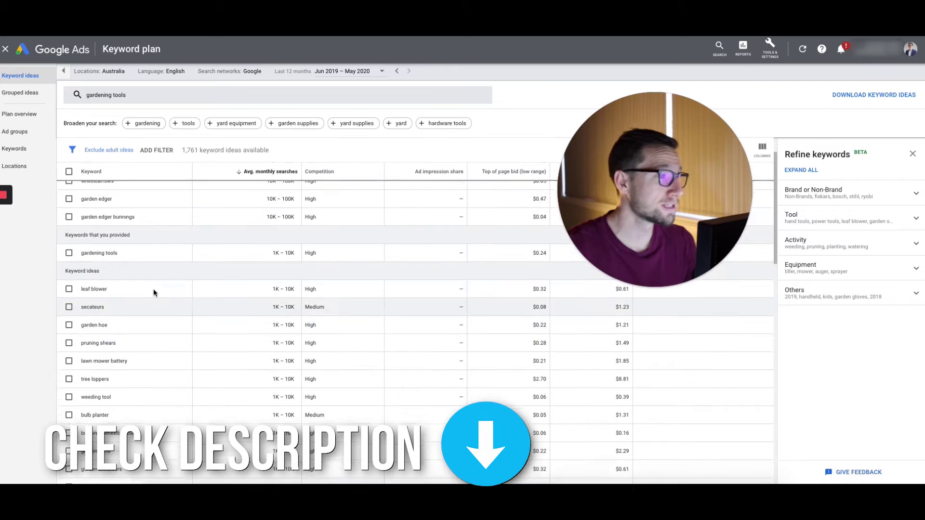
scroll(145, 279, "up", 2)
scroll(123, 261, "down", 4)
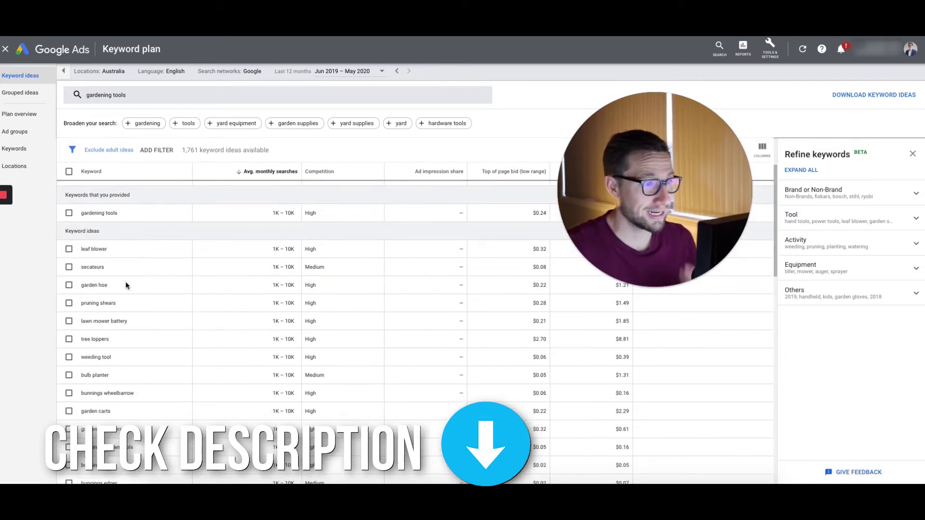
scroll(125, 283, "down", 4)
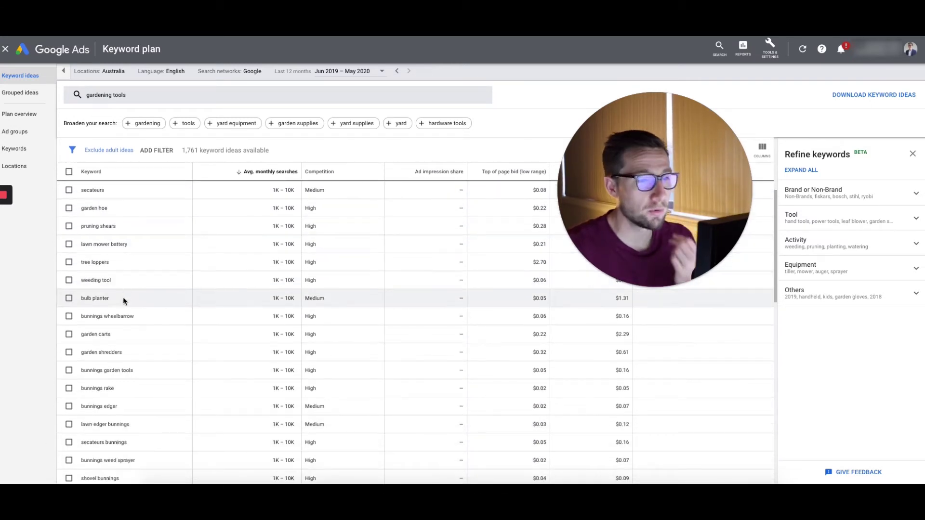
scroll(117, 294, "down", 5)
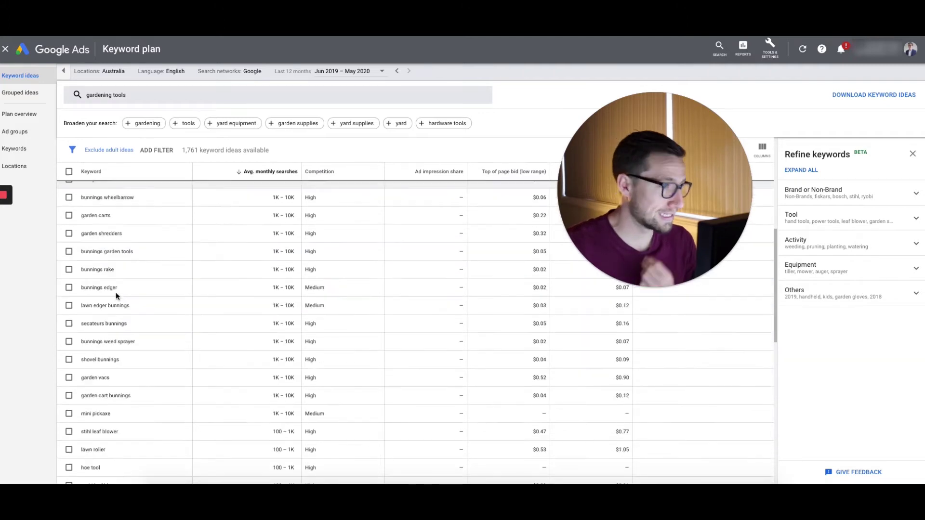
Step: Swap the gardening tools seed for the website thepottingshedtools.com.au and get its 366 ideas
scroll(132, 287, "up", 15)
left_click(142, 99)
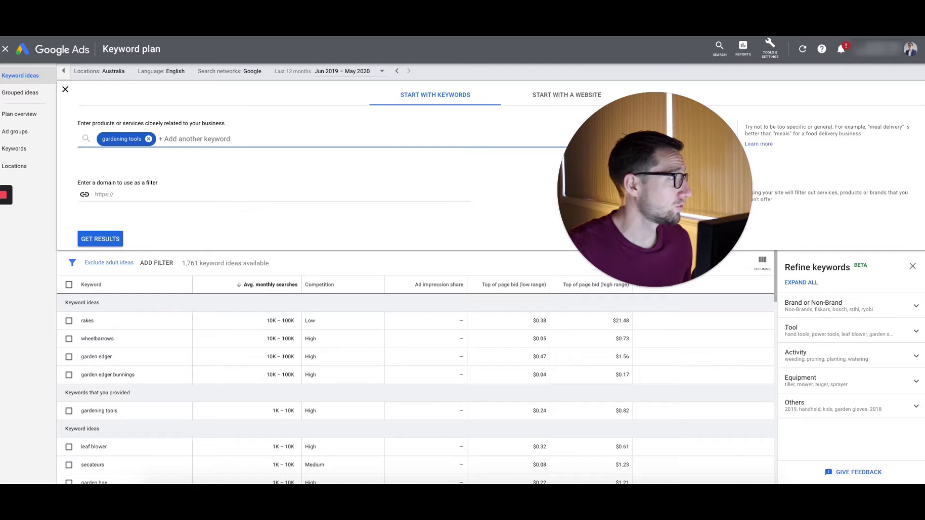
left_click(148, 139)
left_click(542, 95)
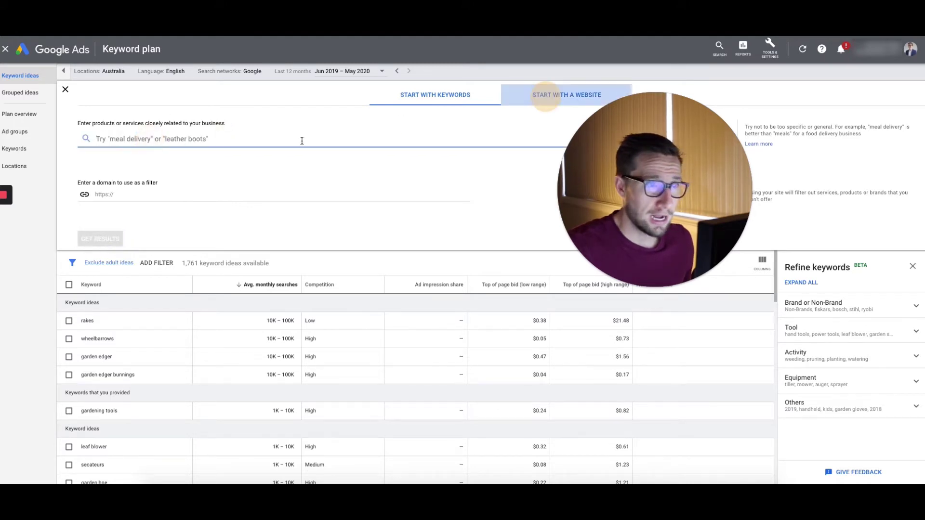
type("https://www.thepottingshedtools.com.au/")
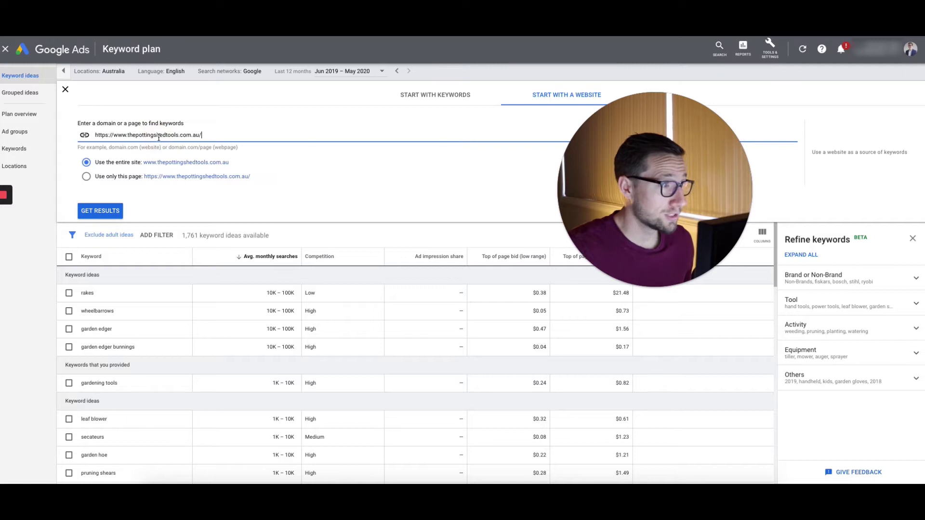
left_click(104, 213)
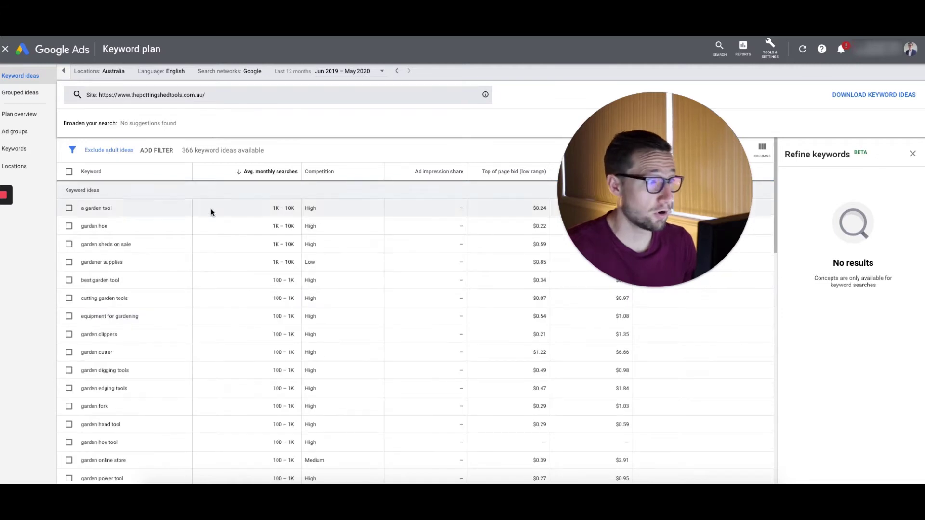
Step: Scroll the site ideas, highlighting australian made garden tools, a garden tool, cutting garden tools and garden cutter
scroll(138, 316, "down", 1)
scroll(153, 313, "down", 15)
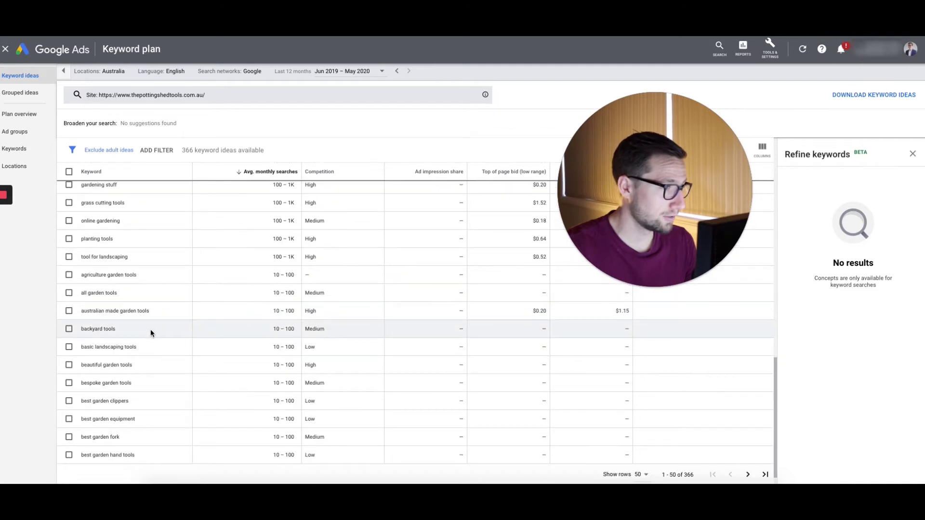
left_click_drag(150, 308, 78, 283)
scroll(115, 289, "up", 10)
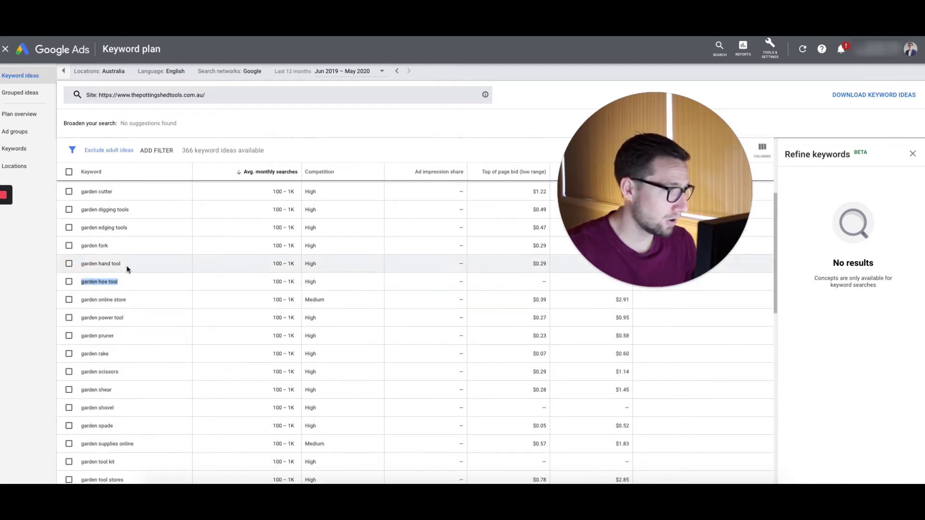
left_click_drag(128, 267, 81, 264)
scroll(116, 251, "up", 4)
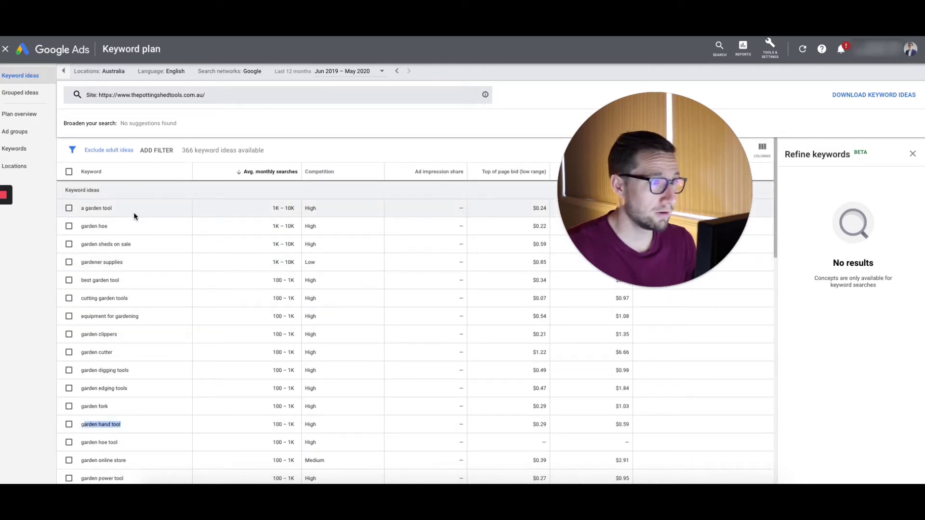
left_click_drag(114, 206, 80, 208)
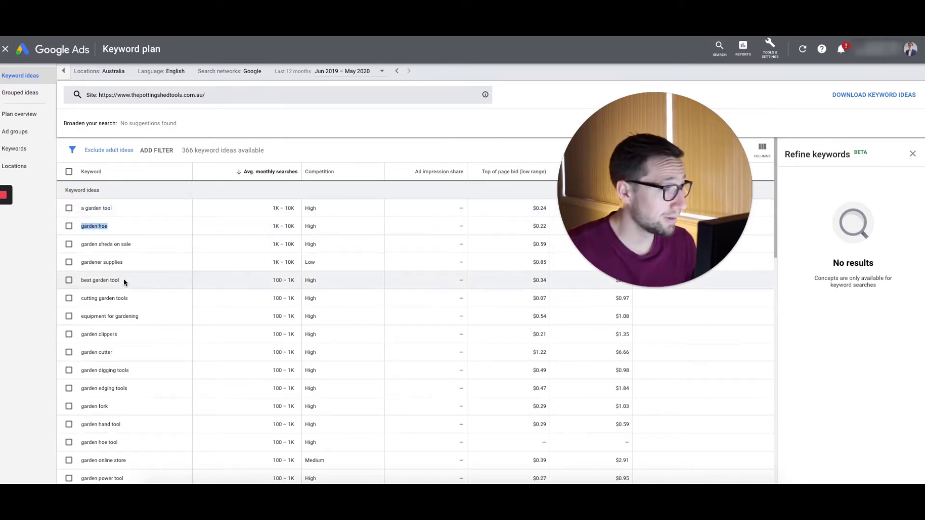
left_click_drag(128, 298, 81, 299)
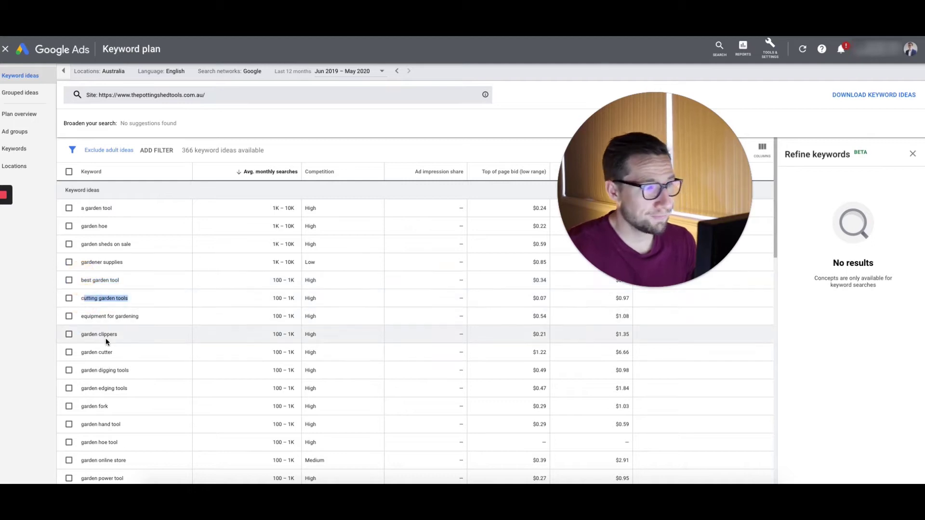
left_click_drag(112, 352, 72, 351)
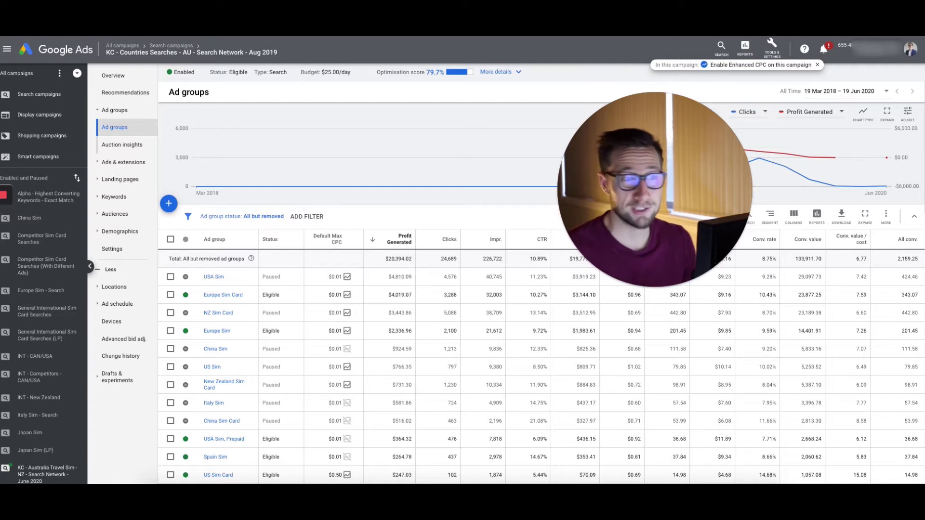
Step: Collapse the campaigns list and open the campaign's search terms report
left_click(90, 268)
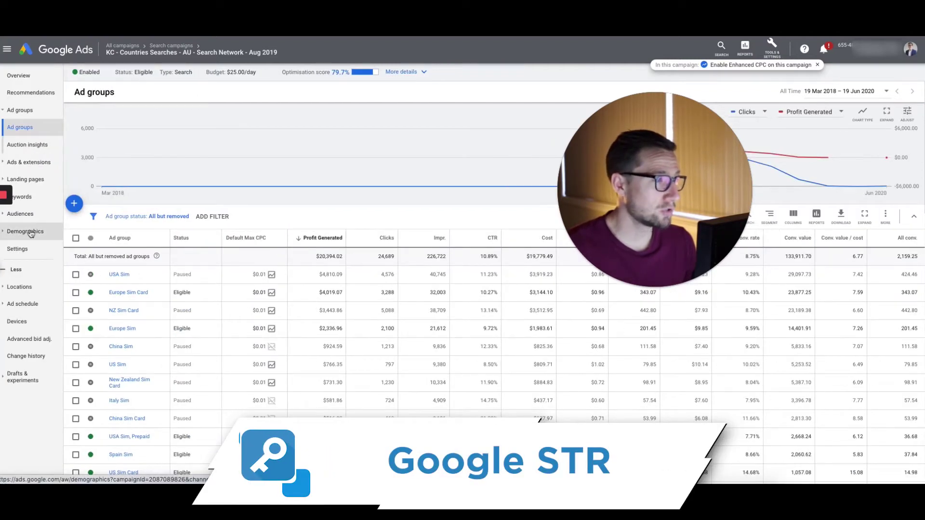
left_click(24, 197)
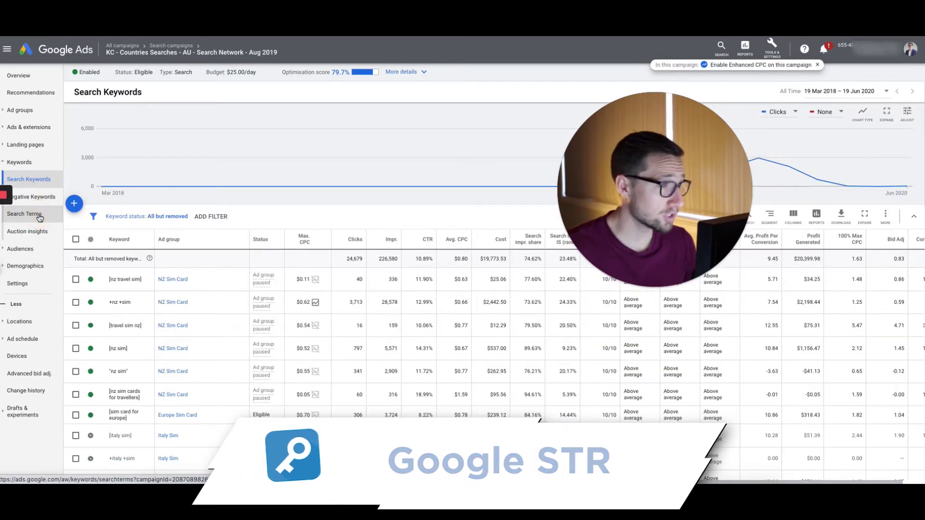
left_click(39, 217)
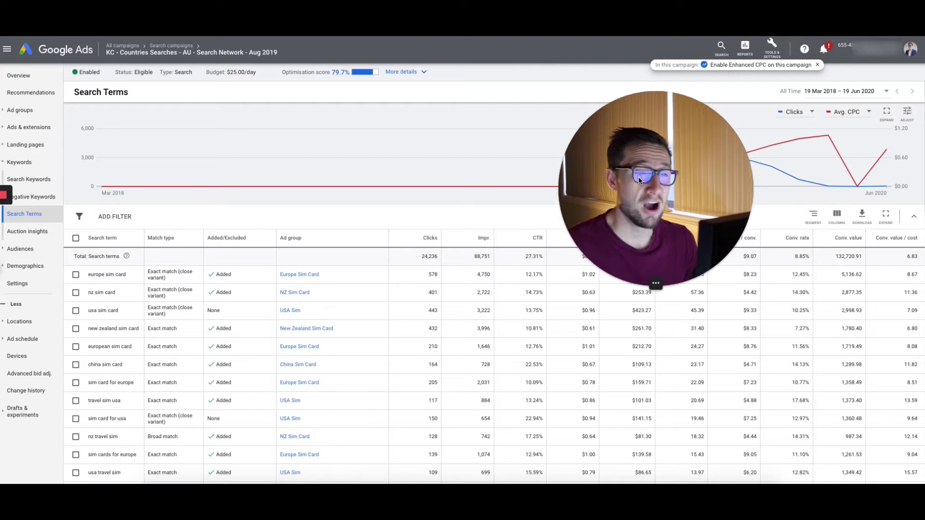
left_click_drag(638, 178, 692, 95)
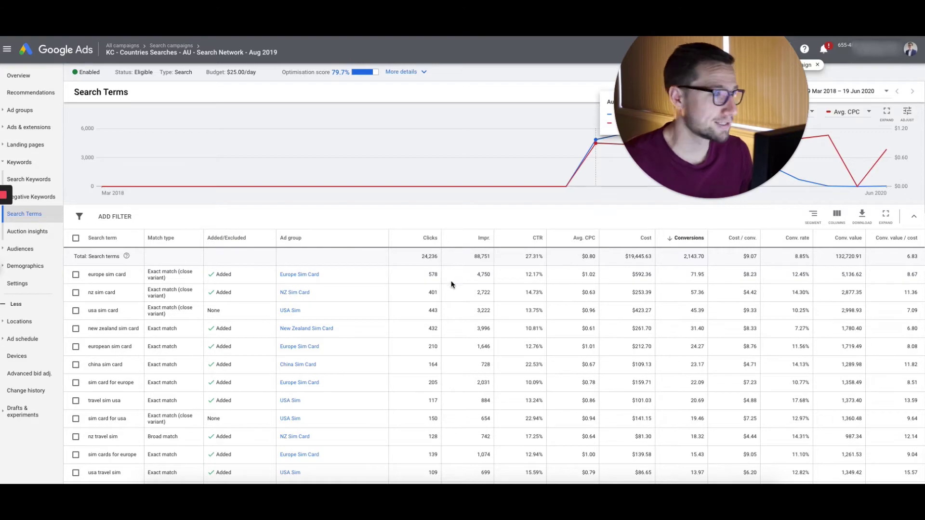
left_click(484, 239)
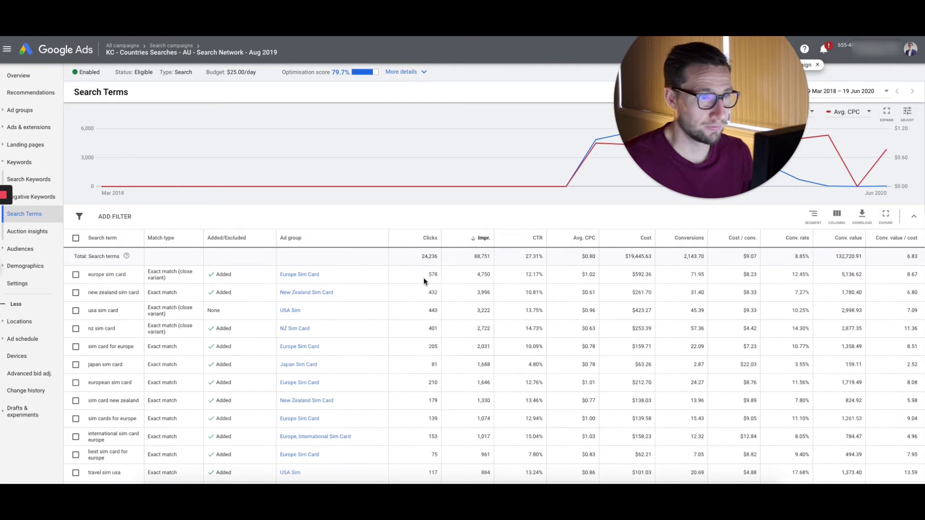
Step: Scroll the search terms, highlighting australia post usa sim card and new zealand sim, then sort by conversions
scroll(188, 292, "down", 1)
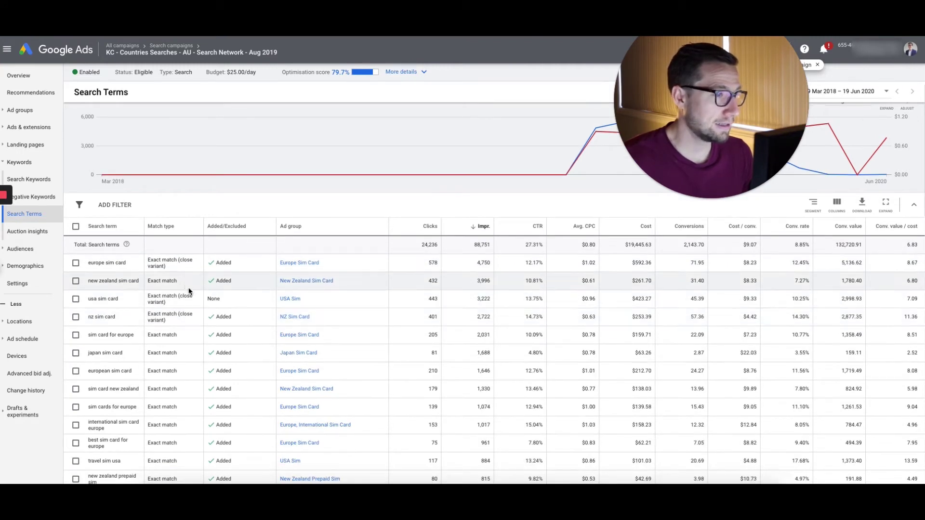
scroll(189, 291, "down", 3)
left_click_drag(146, 243, 177, 244)
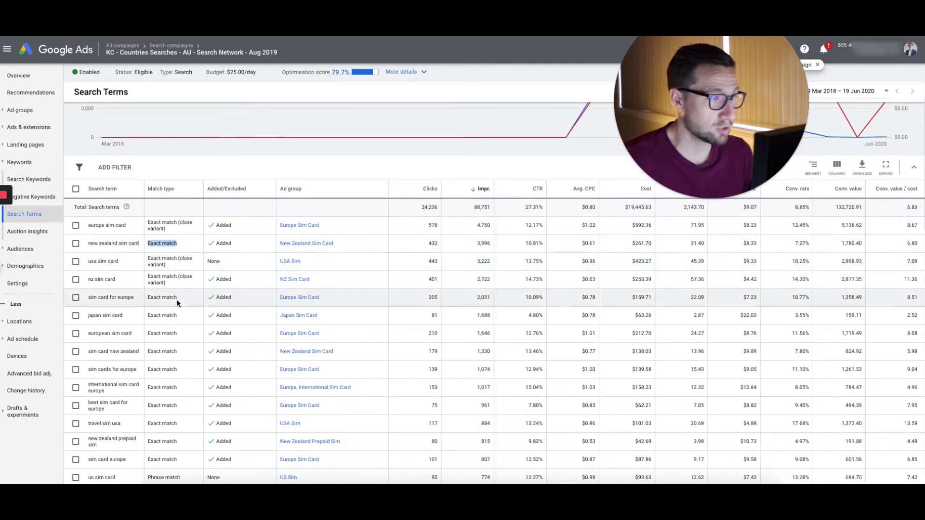
scroll(176, 299, "down", 10)
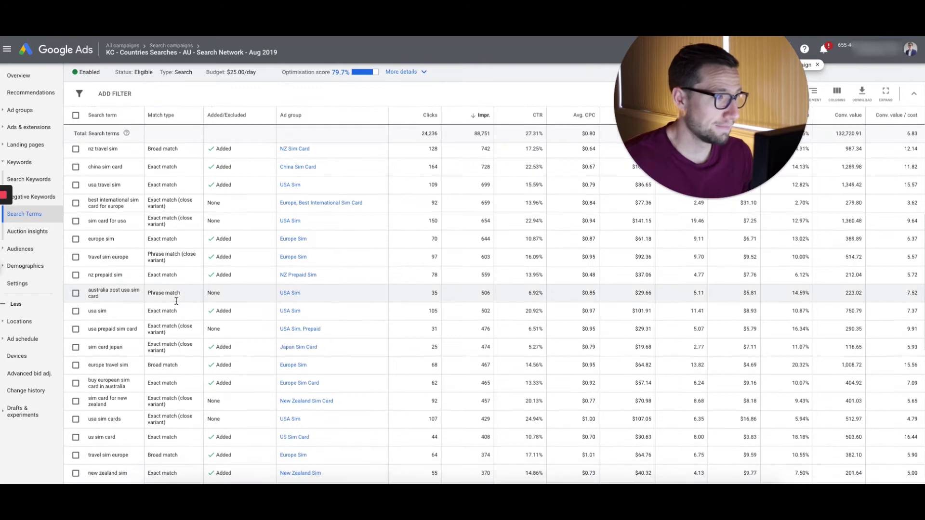
scroll(177, 301, "down", 2)
left_click(99, 269)
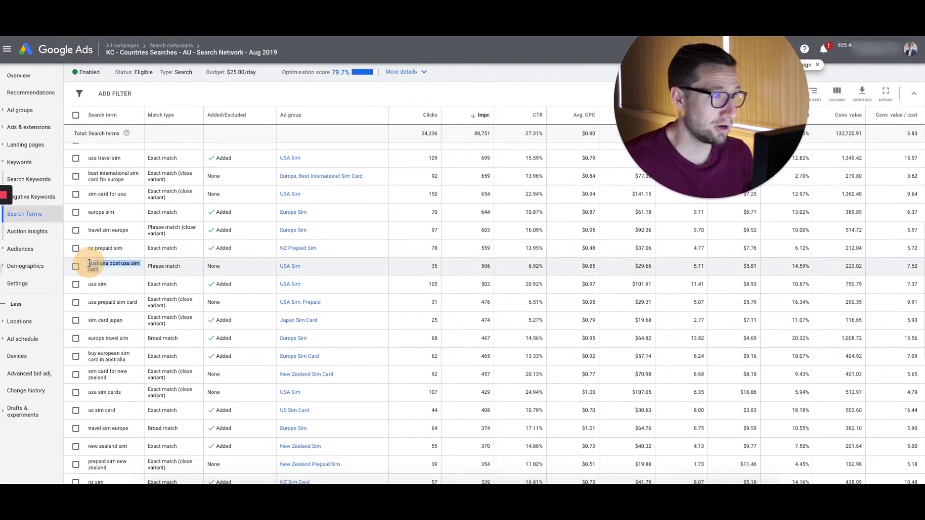
left_click_drag(90, 264, 86, 263)
scroll(125, 286, "down", 4)
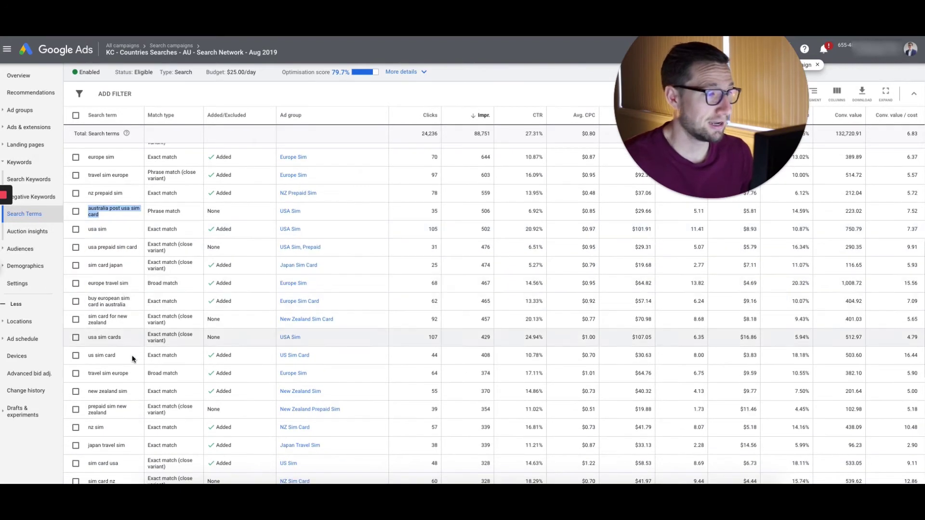
left_click_drag(88, 391, 127, 391)
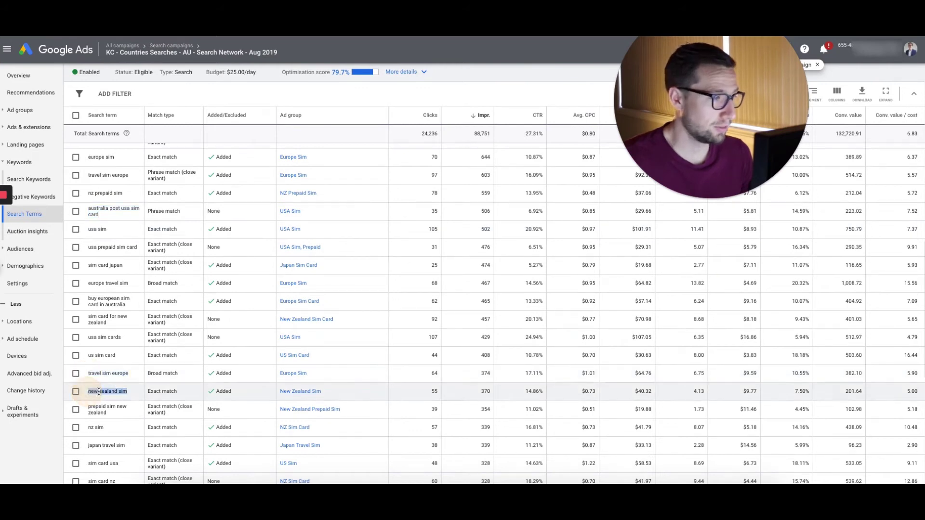
scroll(99, 391, "down", 3)
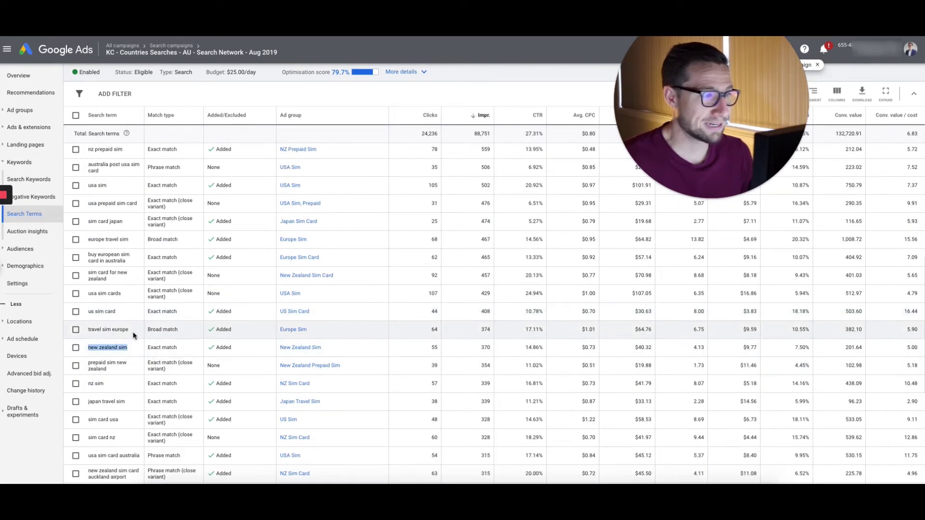
scroll(134, 336, "up", 15)
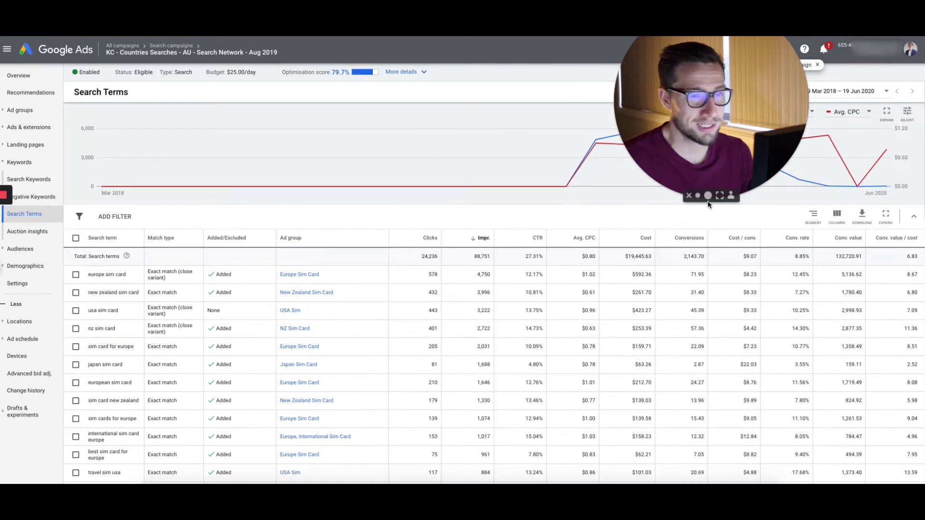
left_click(687, 238)
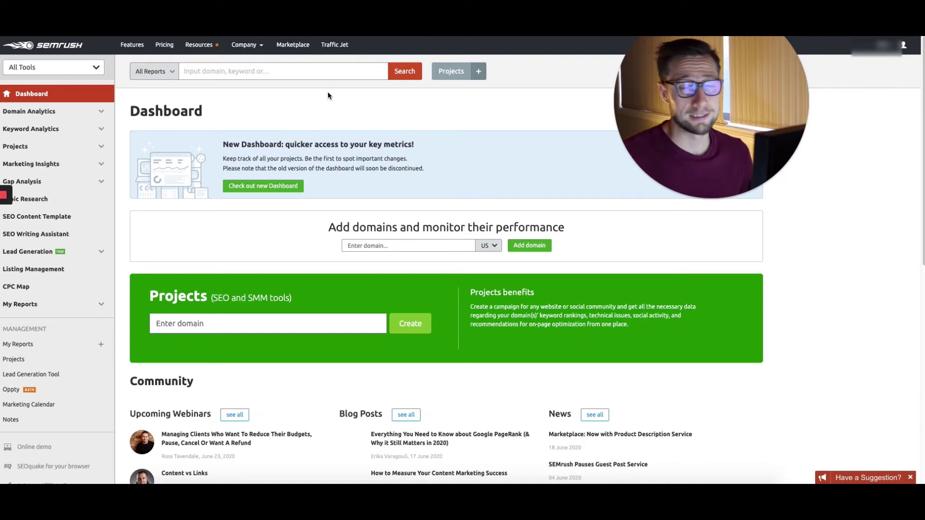
left_click(225, 72)
key("Escape")
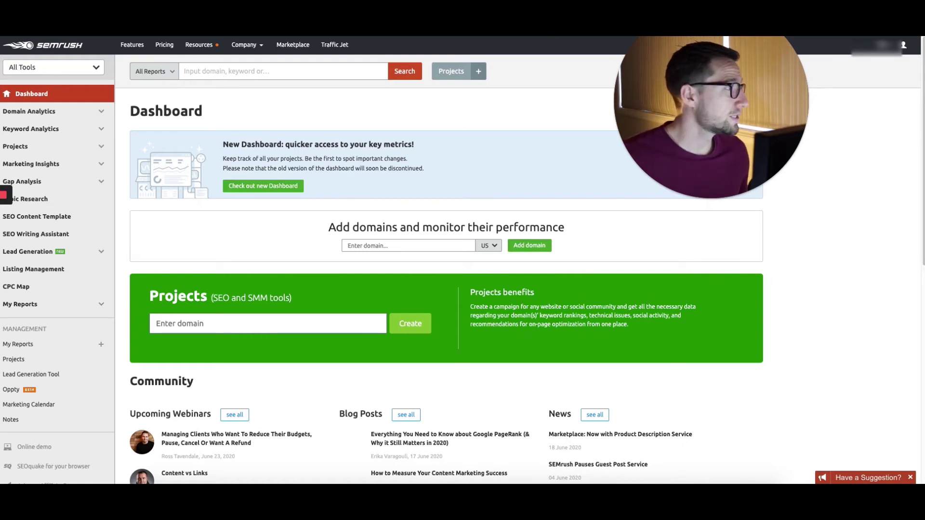
left_click(221, 71)
type("https://www.bunnings.com.au/")
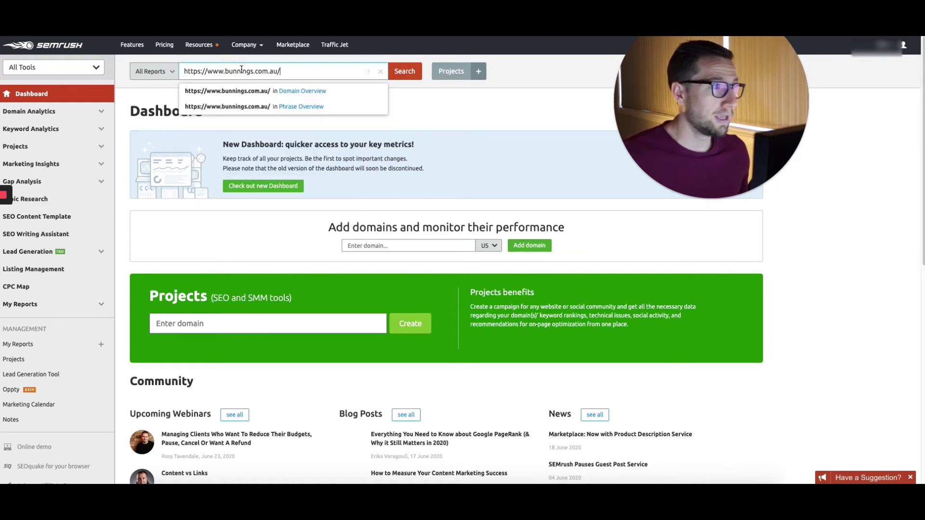
left_click(407, 75)
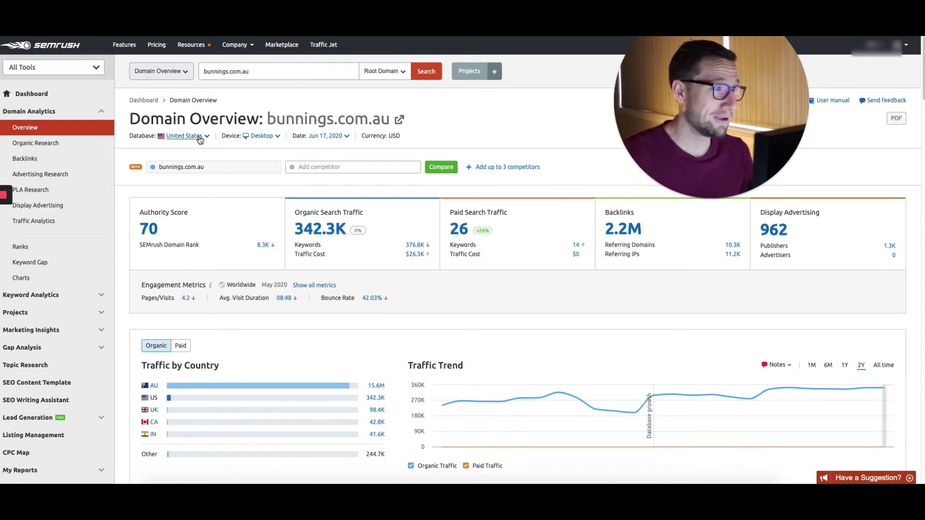
Step: Switch the Domain Overview database from United States to Australia
left_click(261, 69)
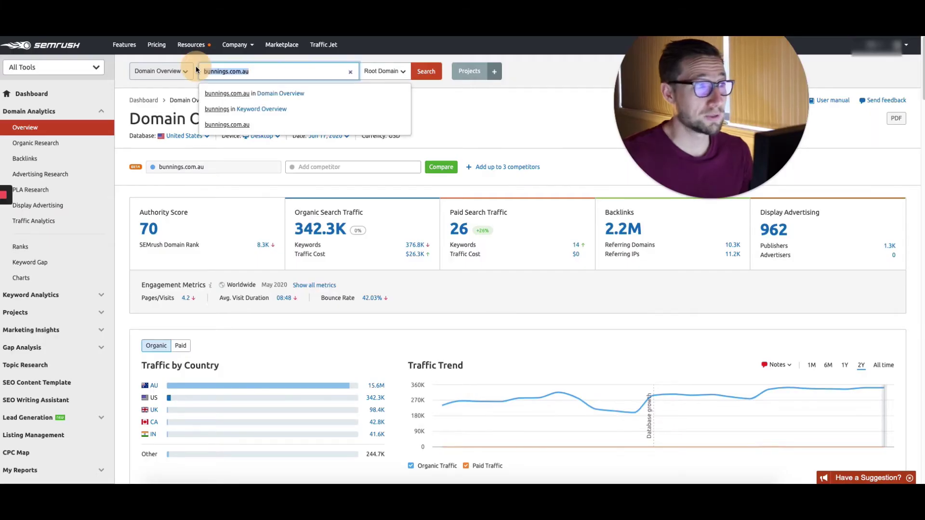
left_click(272, 59)
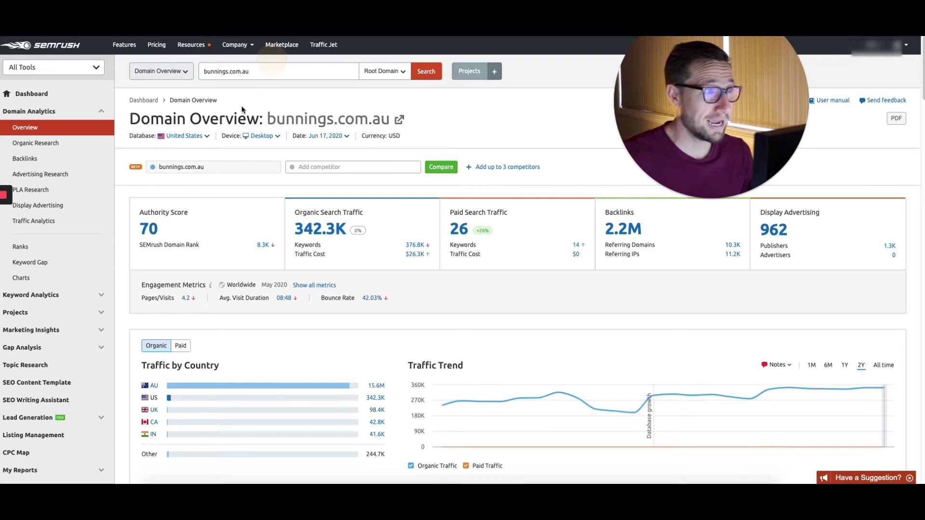
left_click(192, 137)
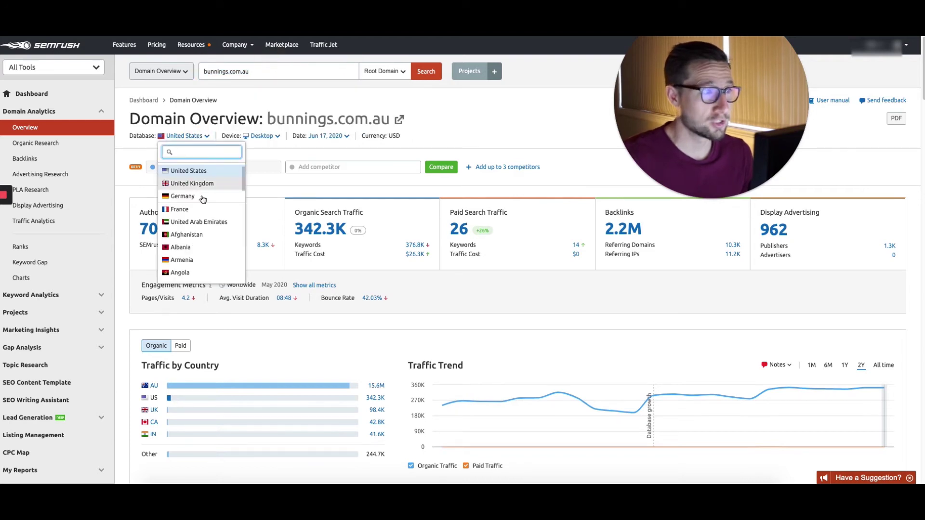
scroll(210, 229, "down", 3)
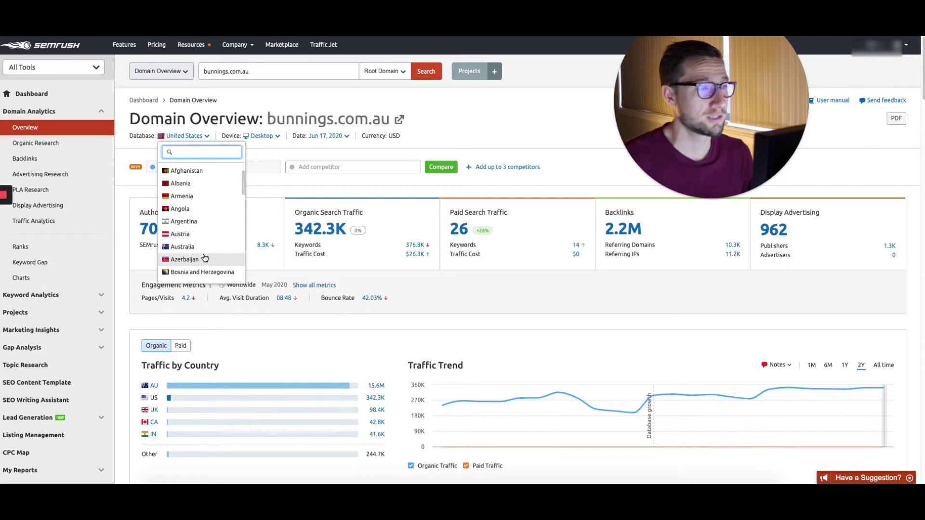
left_click(182, 247)
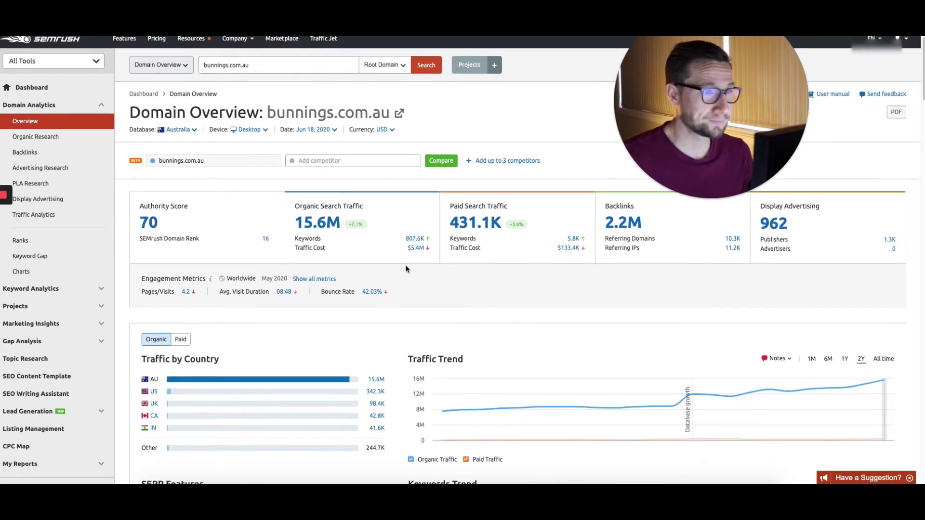
Step: Scroll through the Australian overview for bunnings.com.au, then go to Advertising Research
scroll(482, 238, "down", 1)
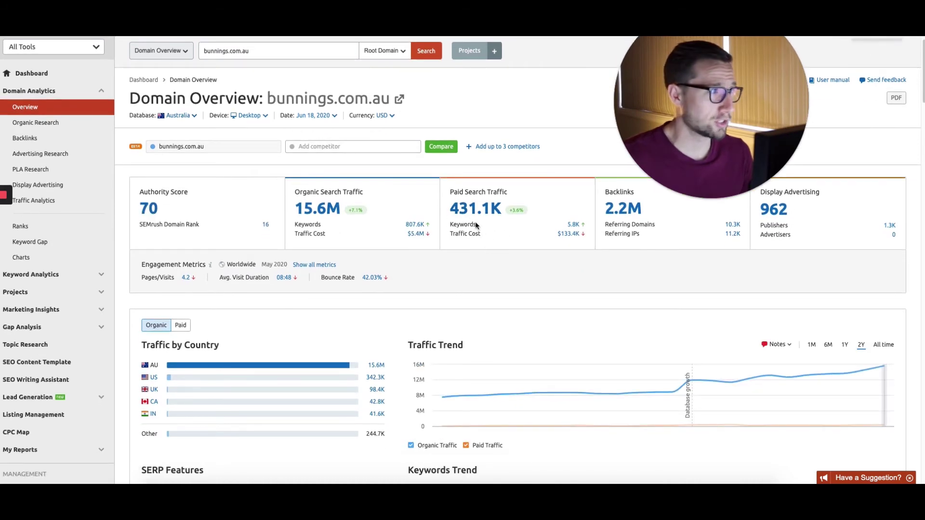
scroll(324, 236, "down", 8)
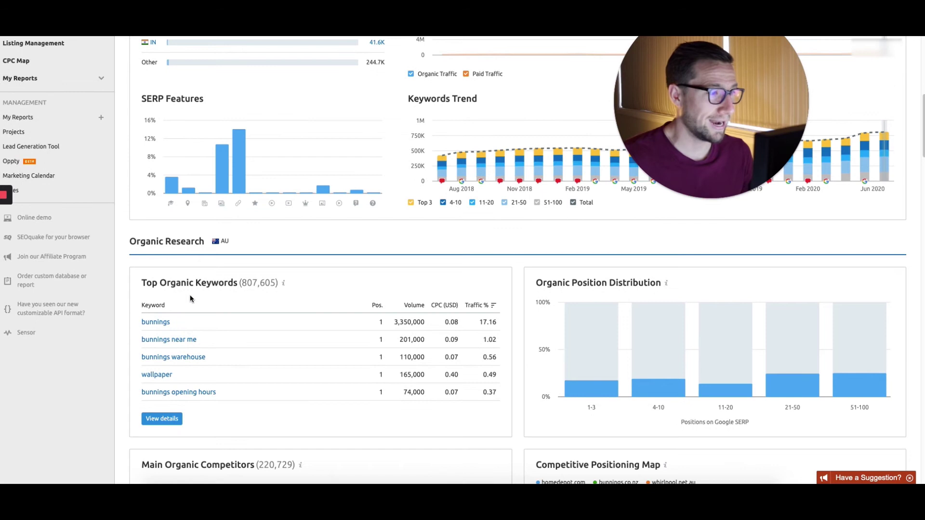
scroll(438, 256, "up", 7)
scroll(517, 271, "down", 2)
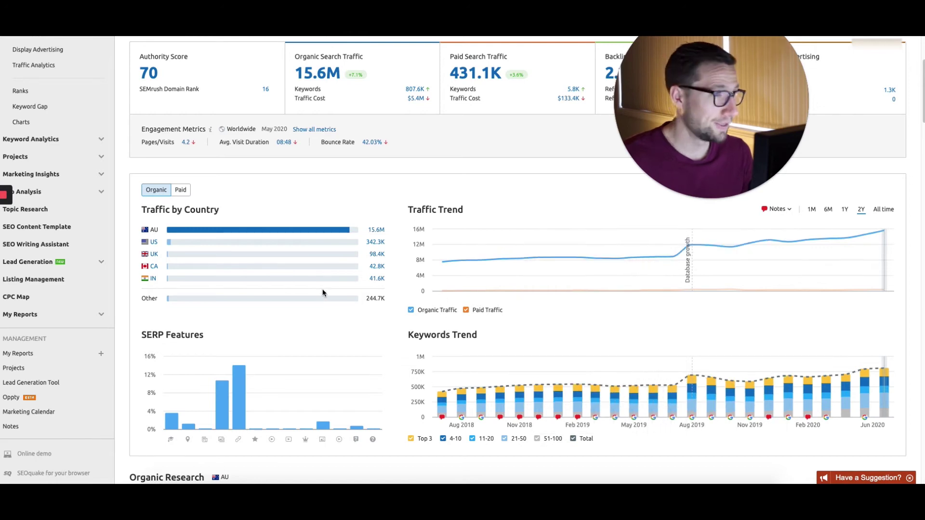
scroll(337, 295, "up", 3)
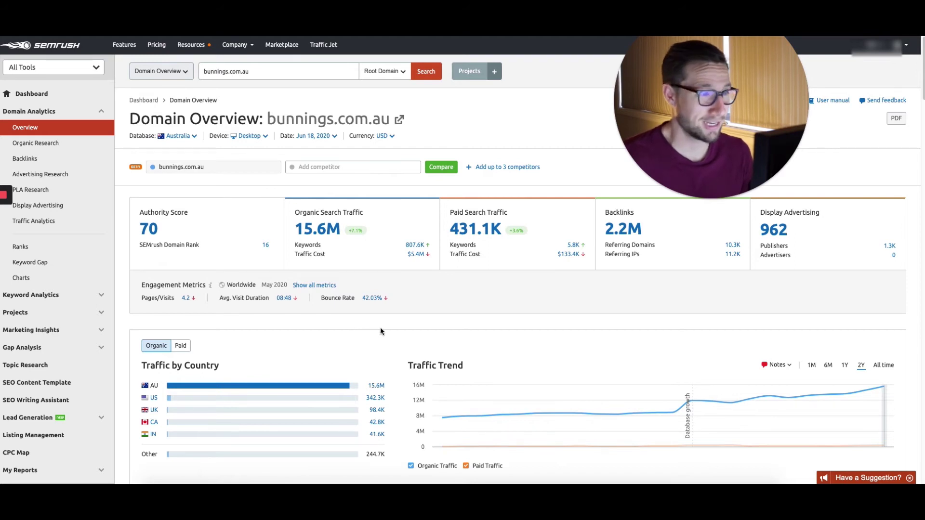
scroll(381, 331, "down", 3)
scroll(382, 331, "down", 1)
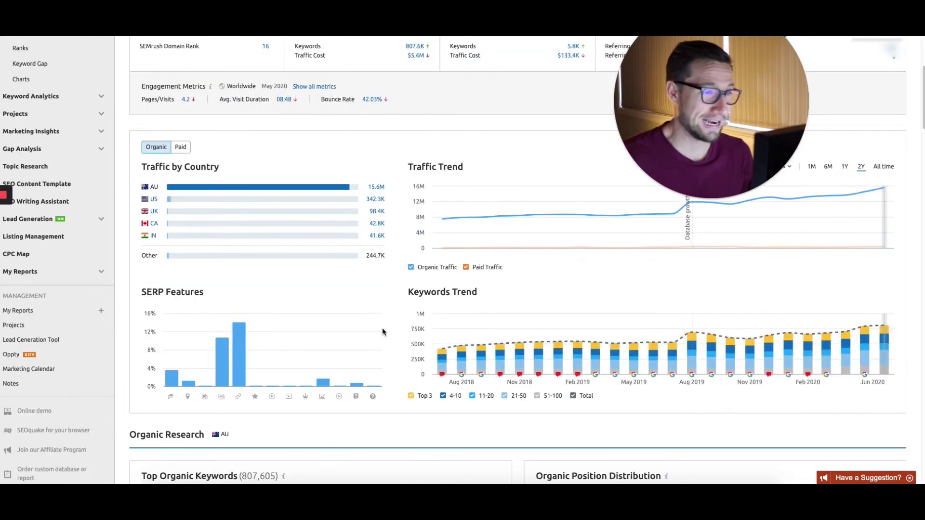
scroll(382, 331, "down", 2)
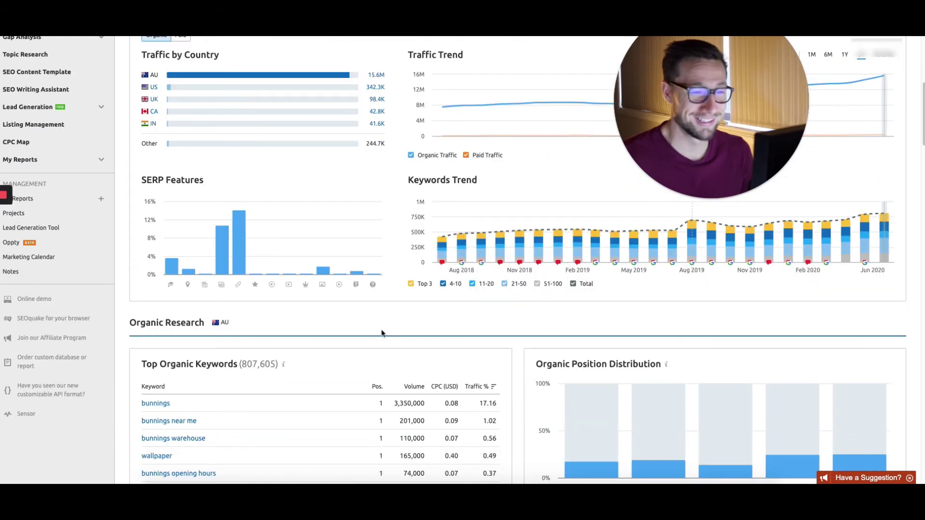
scroll(381, 333, "down", 6)
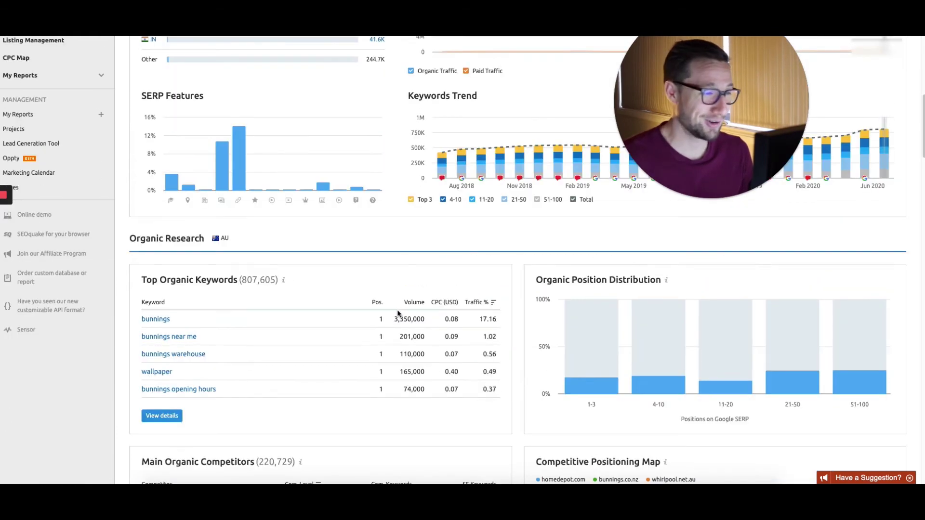
scroll(400, 317, "up", 10)
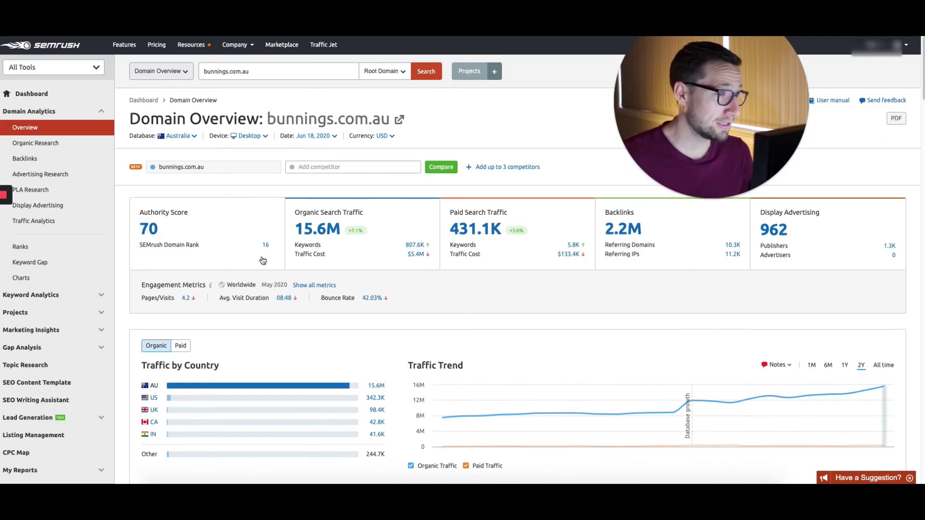
left_click(57, 175)
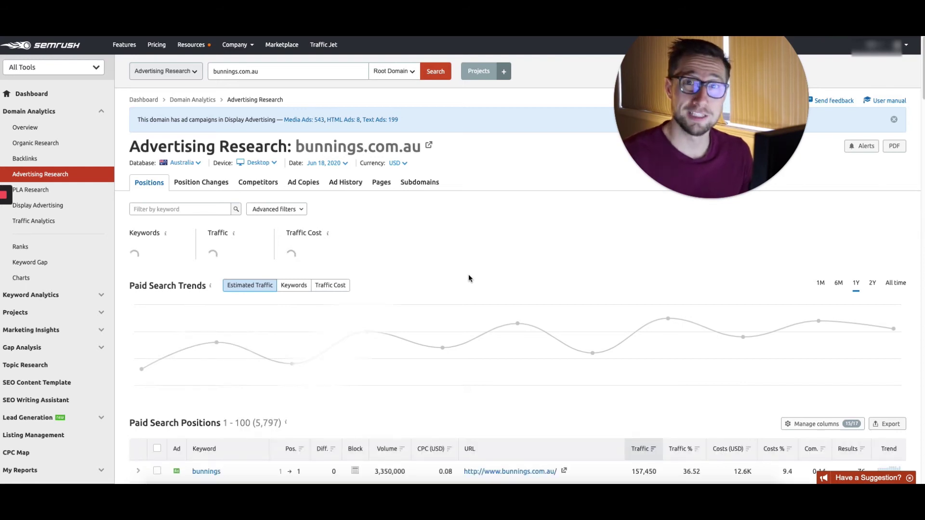
Step: Scroll through the Paid Search Positions table of bunnings.com.au's 5.8K paid keywords and back to the top
scroll(468, 273, "down", 3)
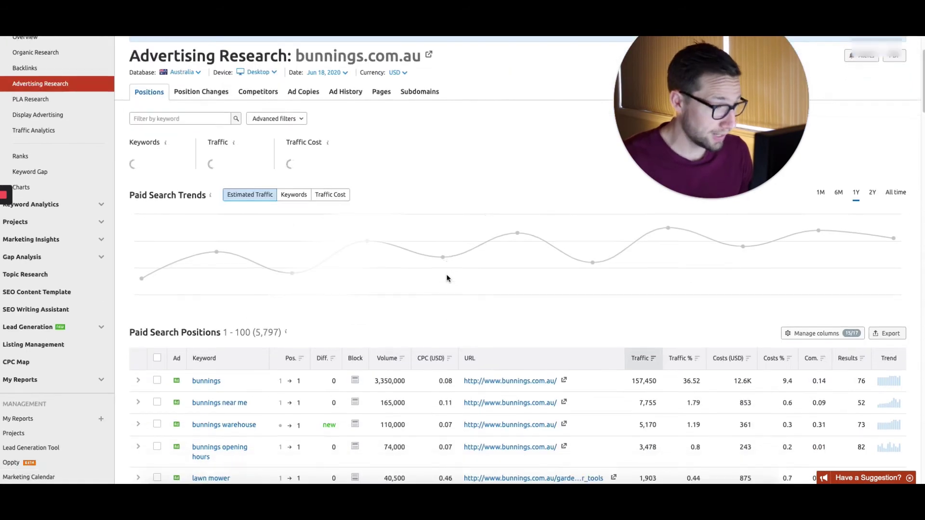
scroll(626, 354, "down", 2)
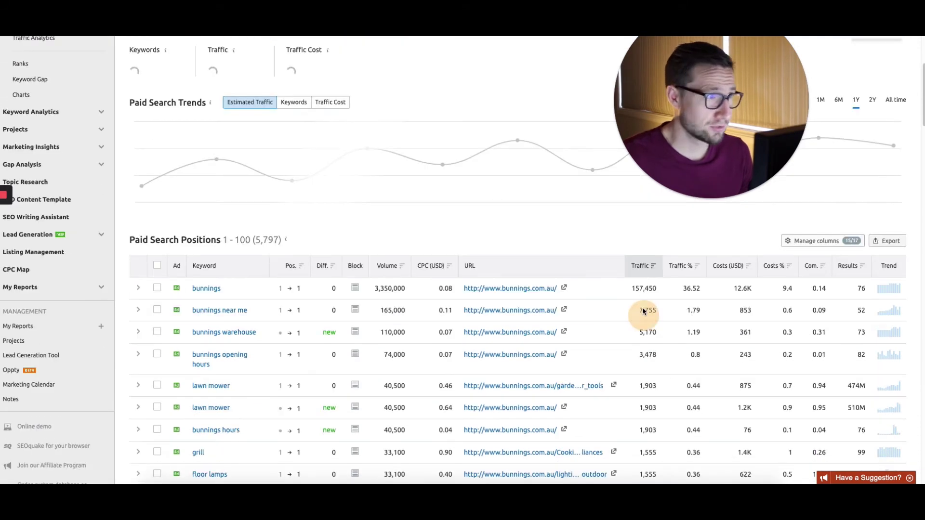
scroll(642, 318, "up", 4)
scroll(536, 273, "down", 3)
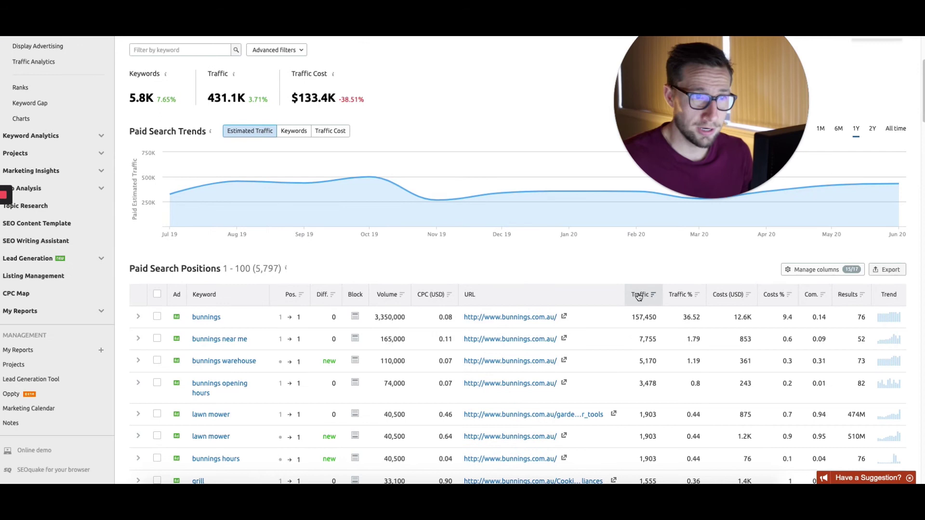
scroll(638, 295, "down", 2)
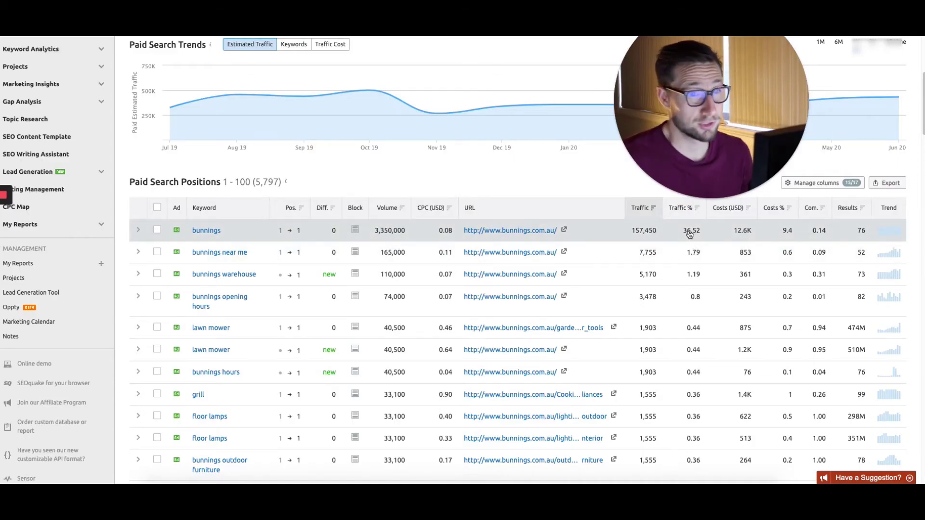
scroll(723, 269, "down", 1)
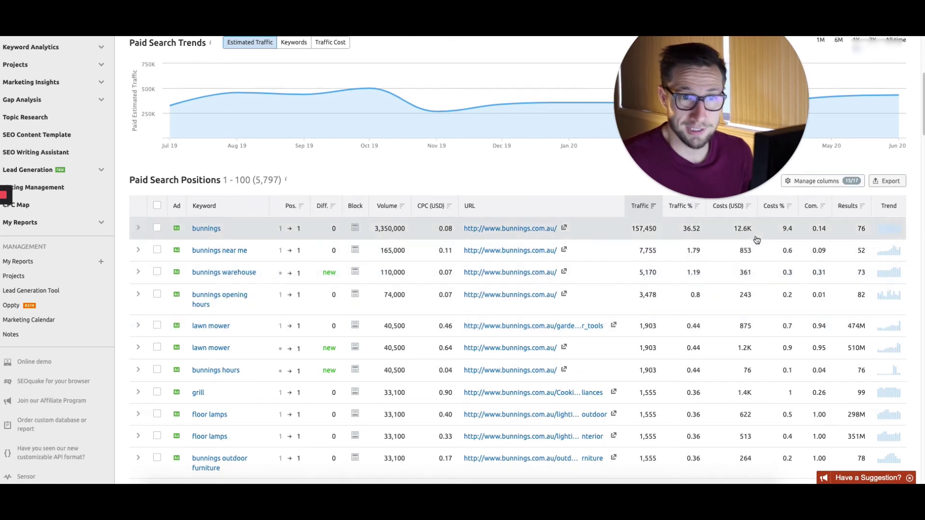
scroll(704, 293, "up", 1)
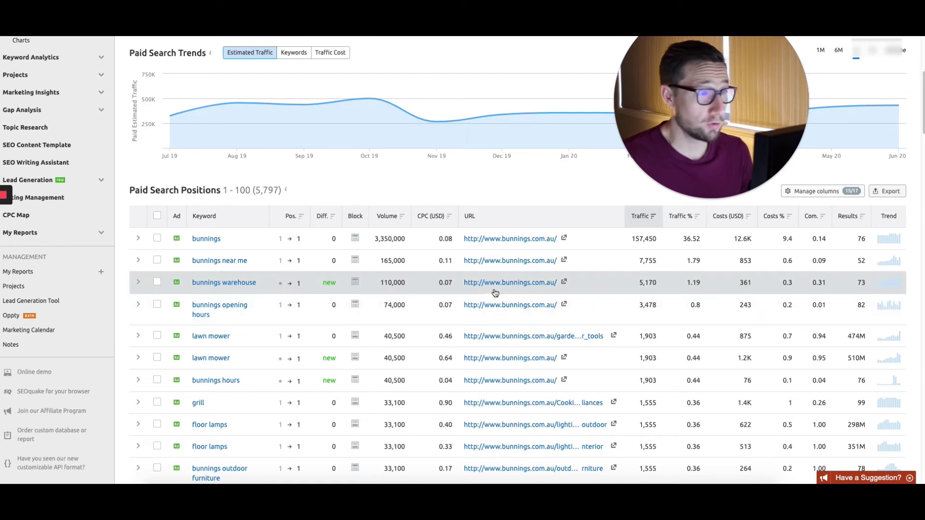
scroll(327, 323, "down", 1)
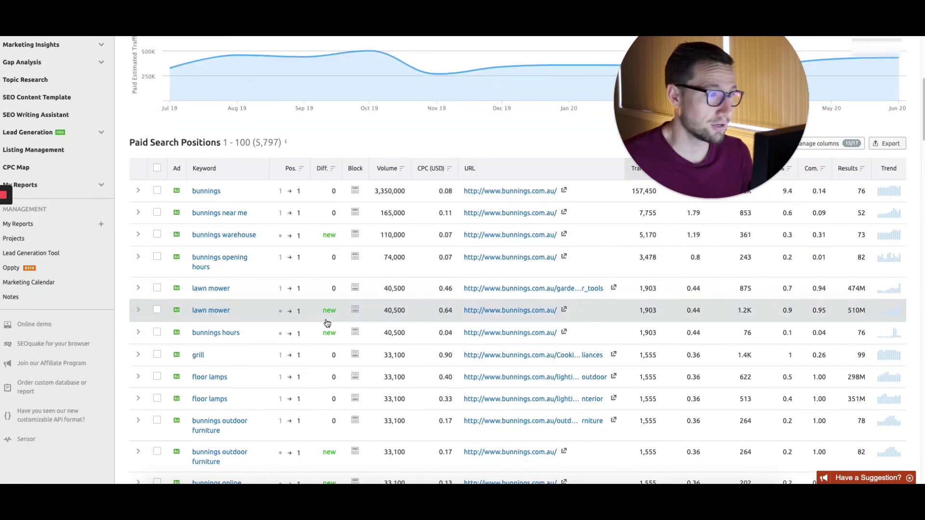
scroll(220, 313, "down", 1)
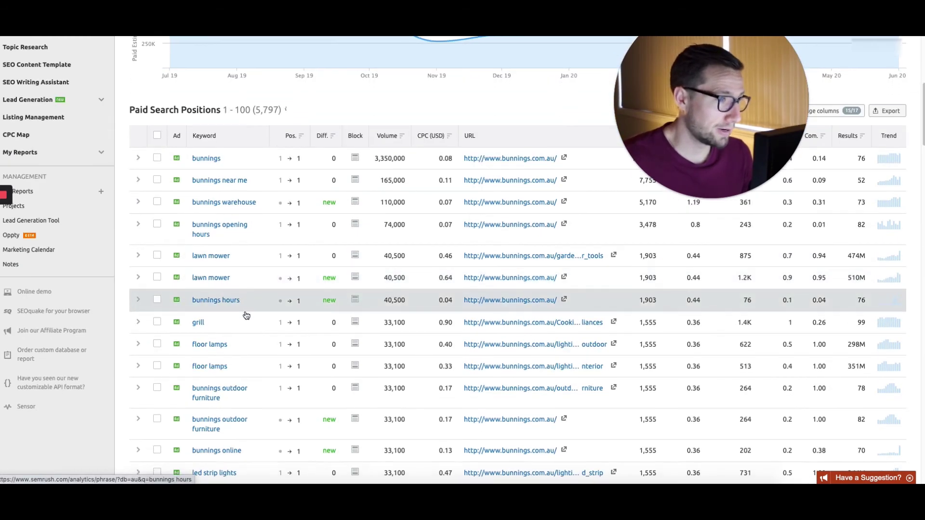
scroll(218, 363, "down", 3)
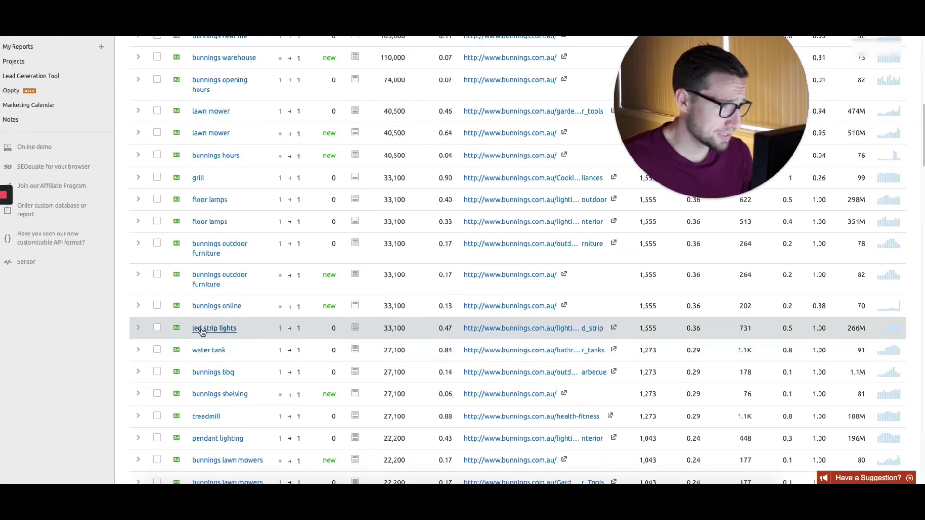
scroll(209, 352, "down", 1)
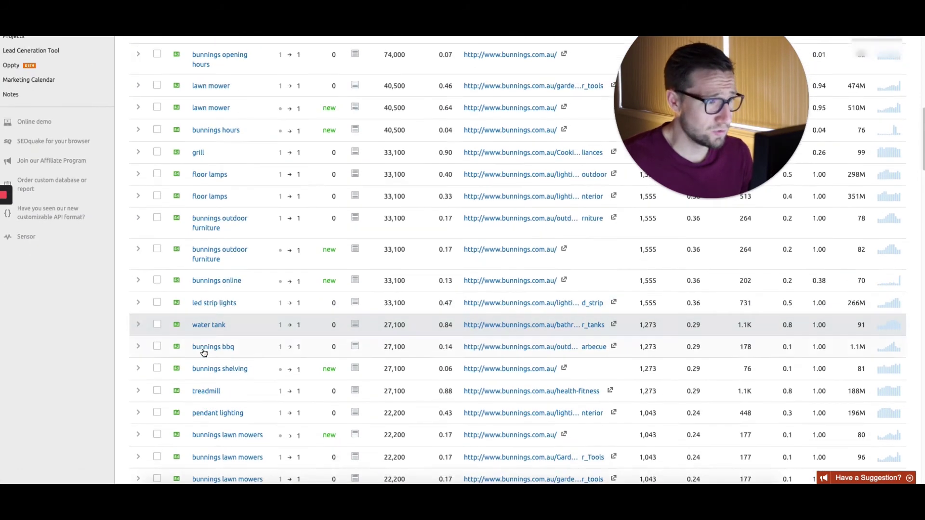
scroll(193, 337, "down", 1)
scroll(221, 349, "down", 2)
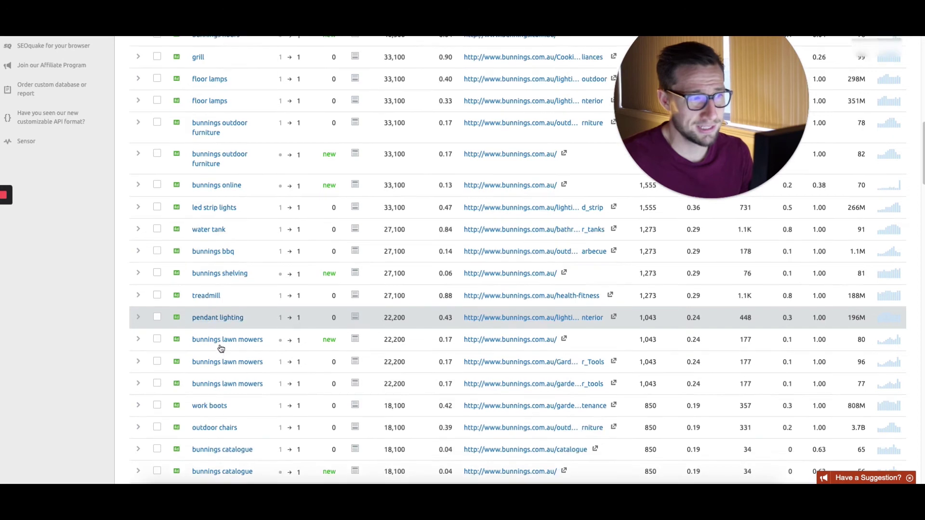
scroll(236, 381, "down", 5)
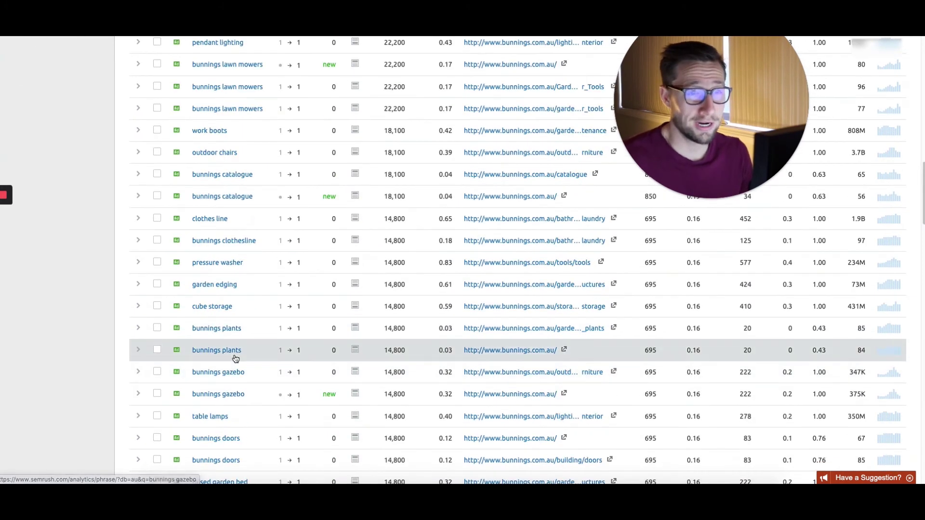
scroll(234, 360, "down", 10)
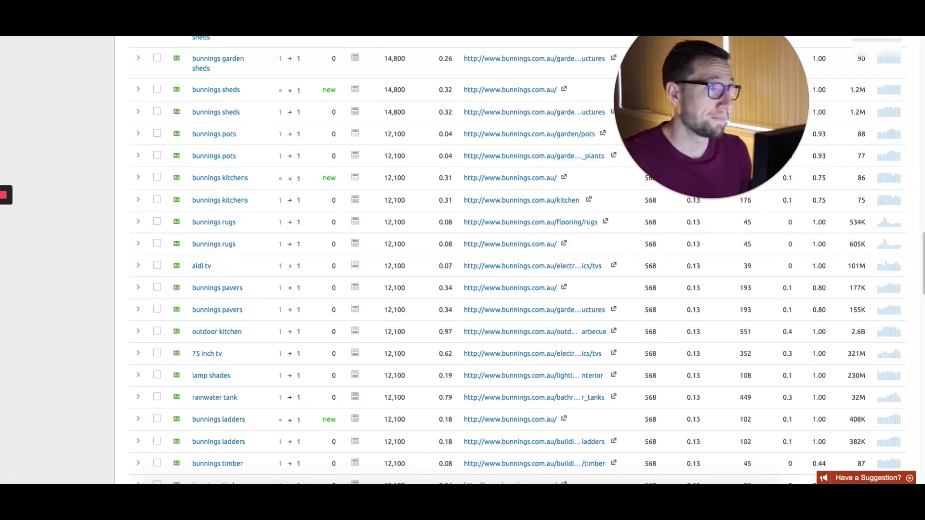
scroll(301, 274, "down", 3)
scroll(306, 282, "down", 15)
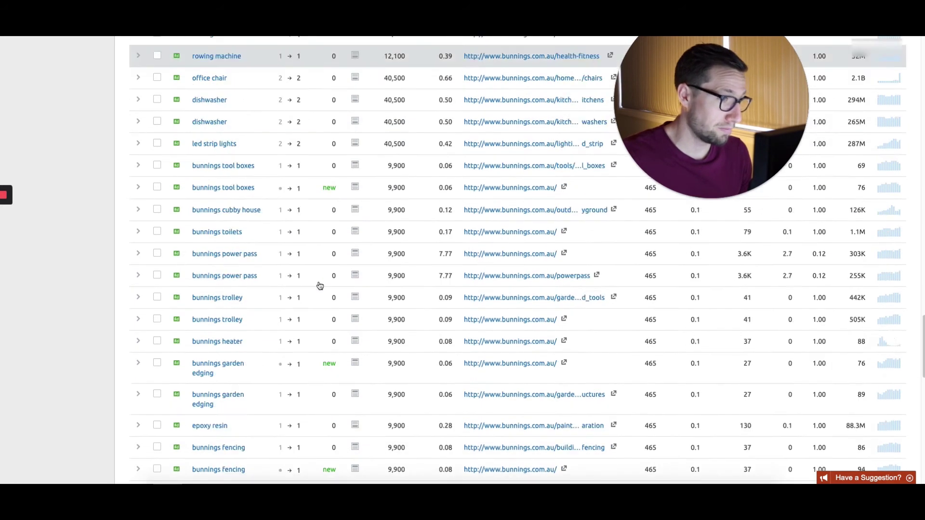
scroll(330, 285, "up", 8)
scroll(330, 284, "up", 15)
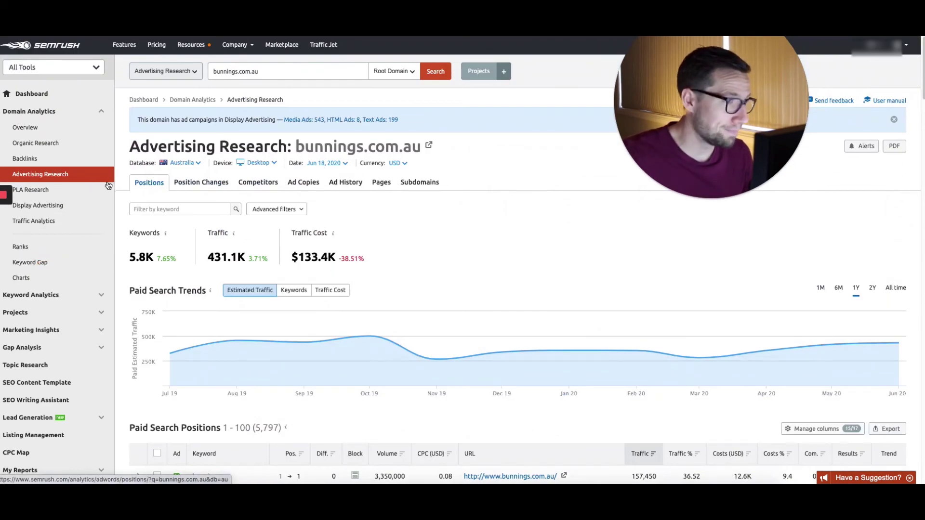
Step: Open bunnings.com.au's Ad History tab, backing out of the paid-plan notice on Ad Copies
left_click(310, 186)
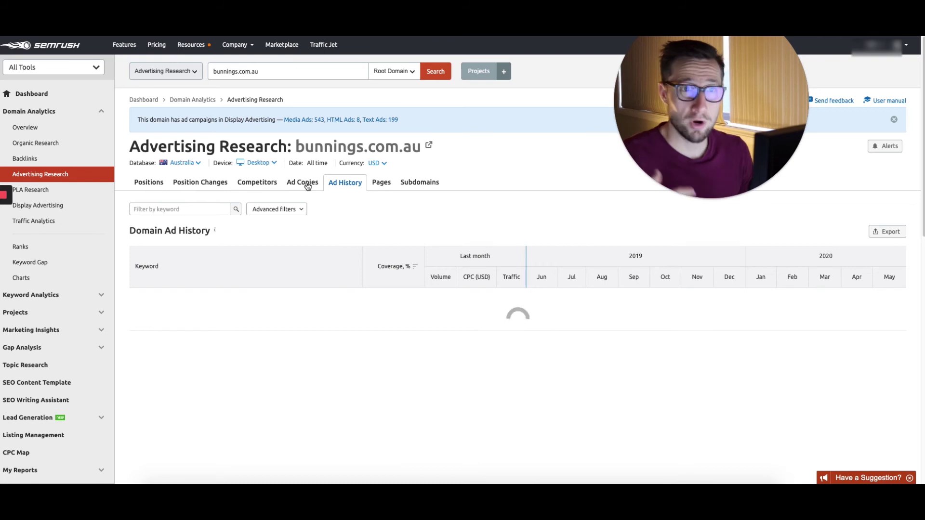
left_click(307, 186)
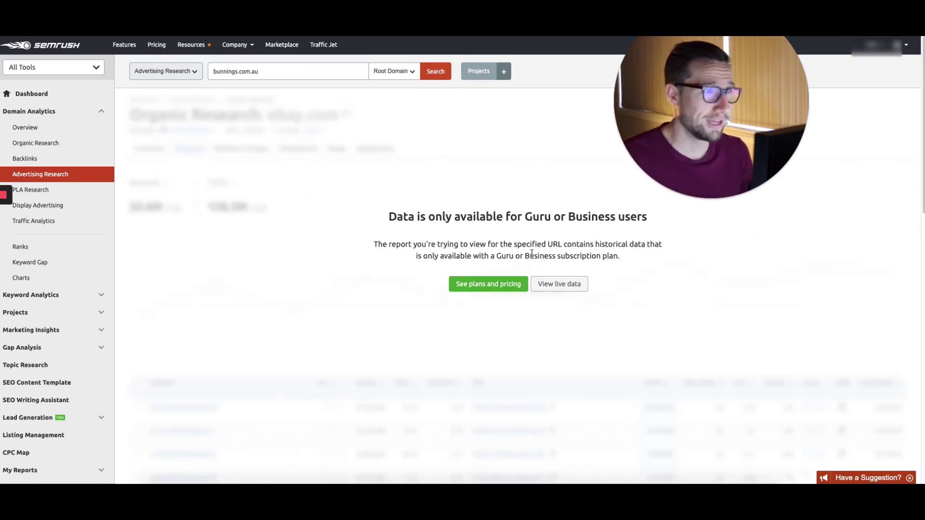
left_click(66, 174)
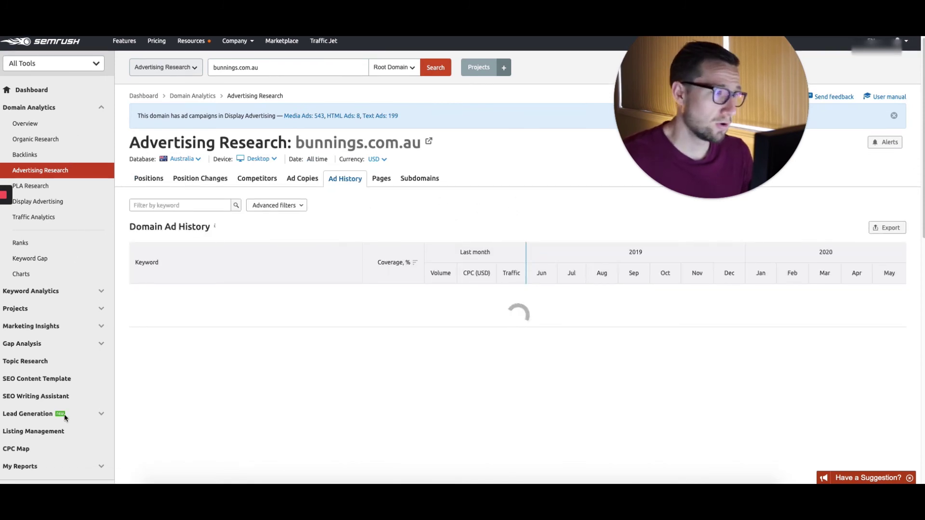
Step: Scroll through the 28,319 keywords' monthly ad positions (Jun 2019–May 2020) to the end and back to the top
scroll(62, 427, "down", 2)
scroll(60, 337, "up", 2)
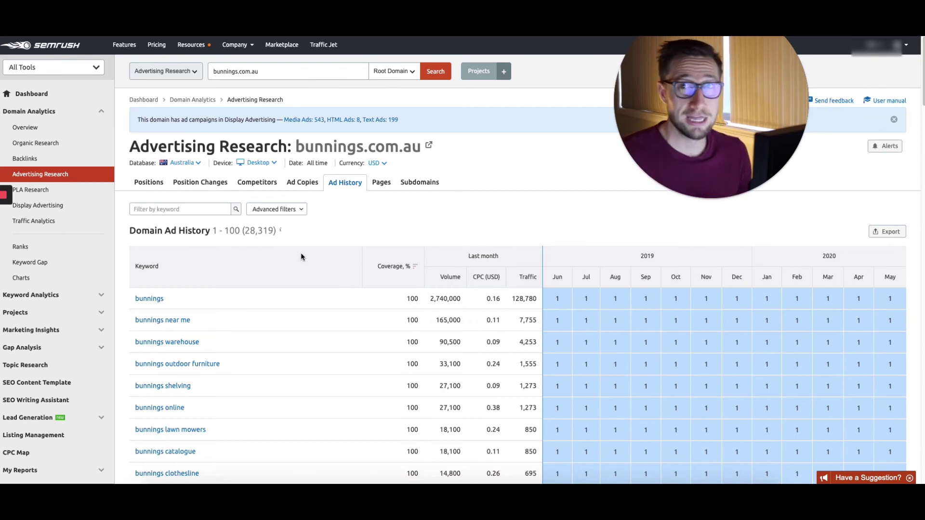
scroll(359, 223, "down", 1)
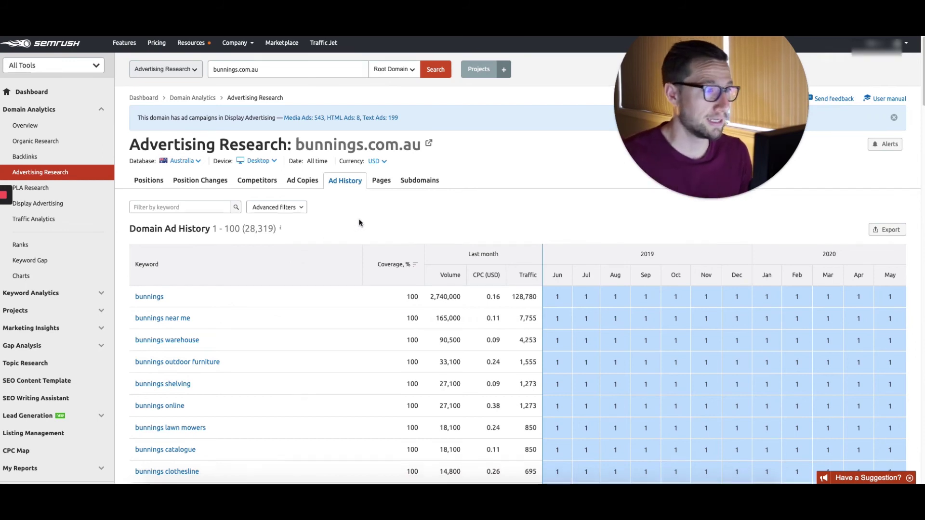
scroll(359, 223, "down", 5)
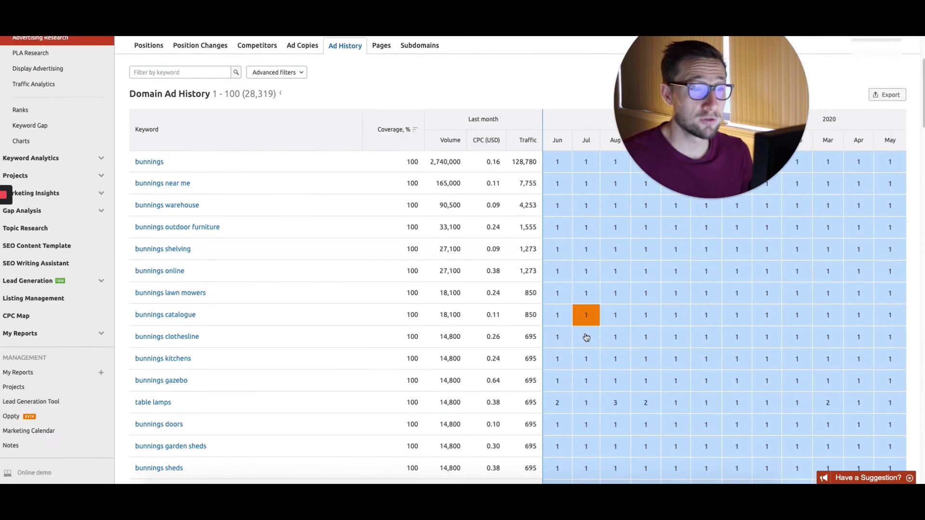
scroll(586, 338, "down", 15)
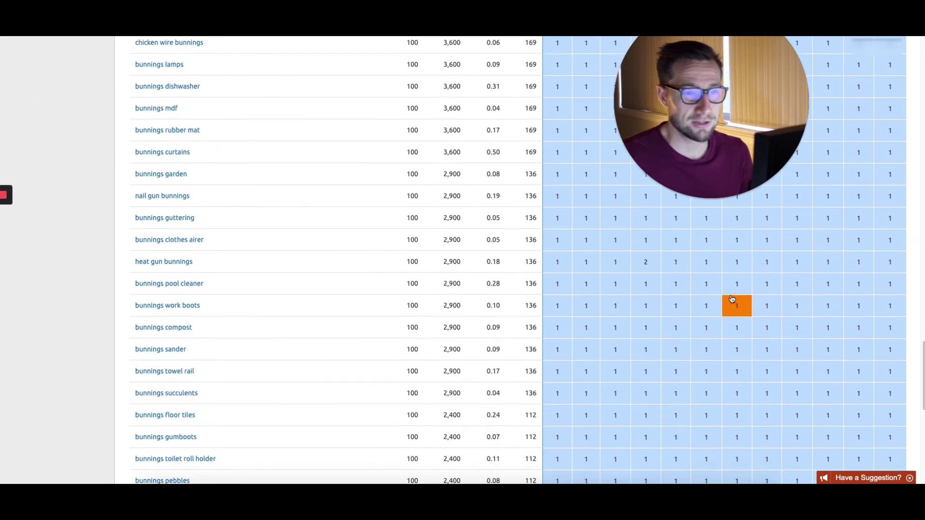
key("End")
key("Home")
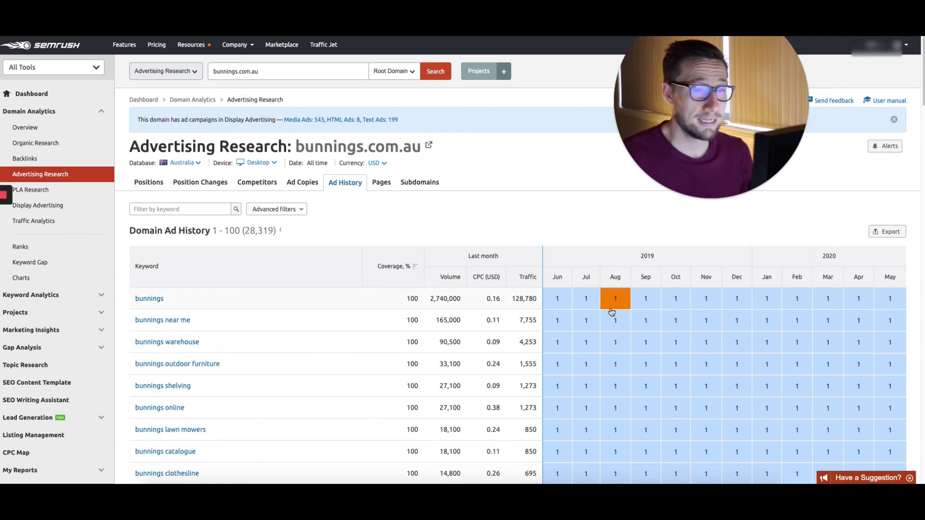
scroll(614, 318, "down", 3)
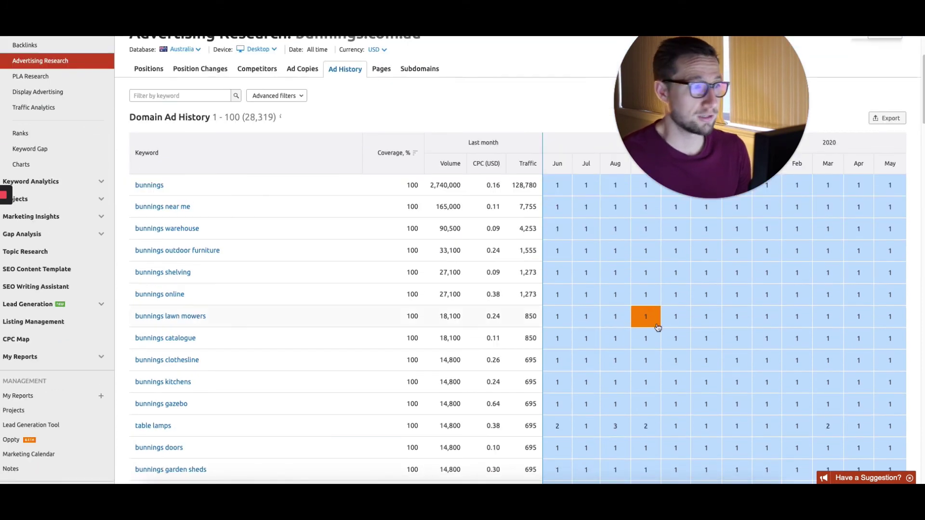
scroll(658, 328, "up", 3)
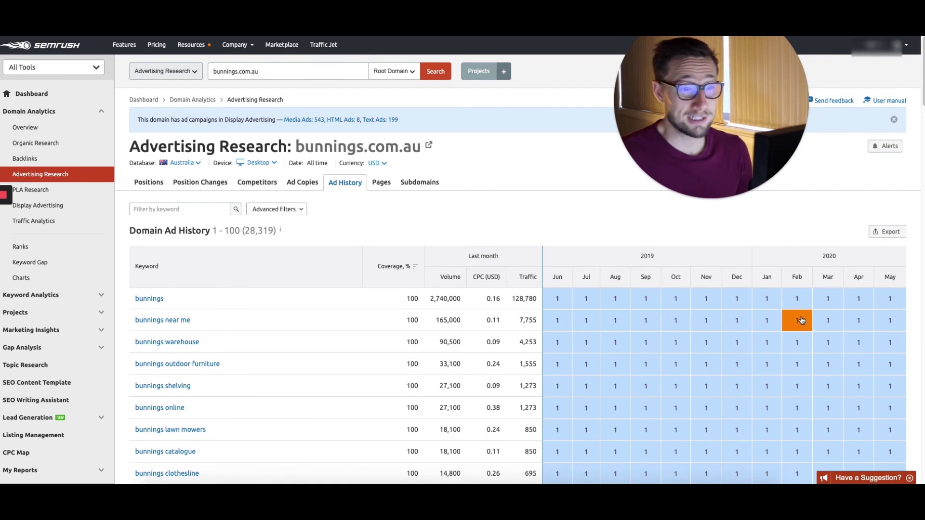